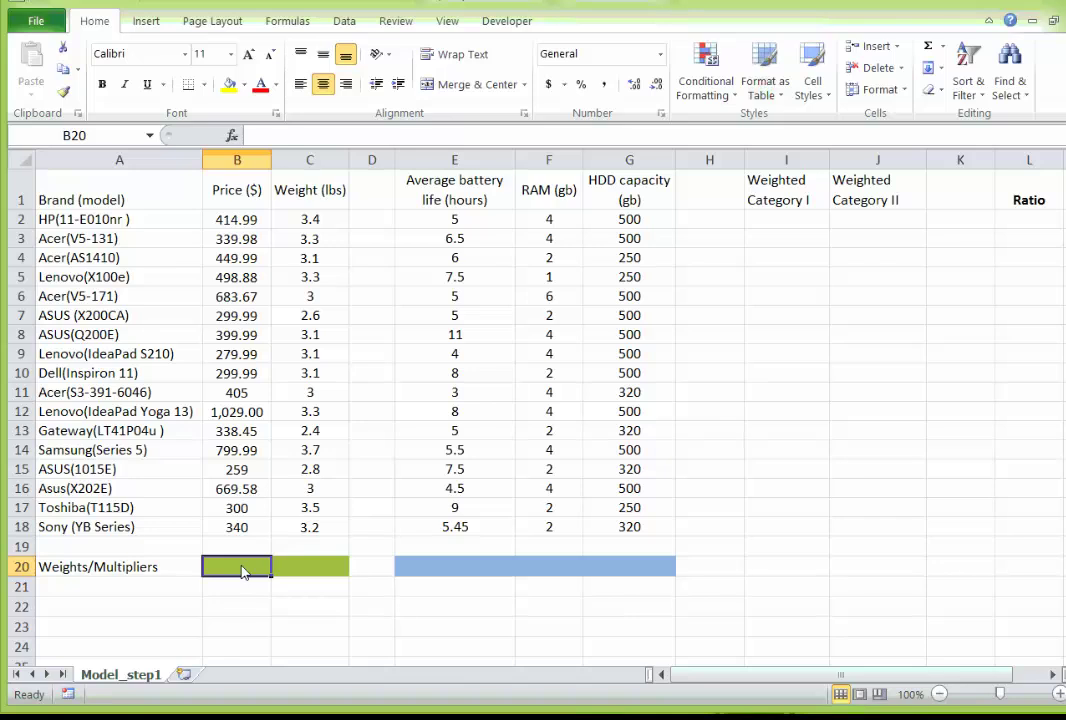
- Enter a multiplier of 1 in the Weights/Multipliers row for Price, Weight, Average battery life, RAM and HDD capacity
{"action": "type", "text": "1"}
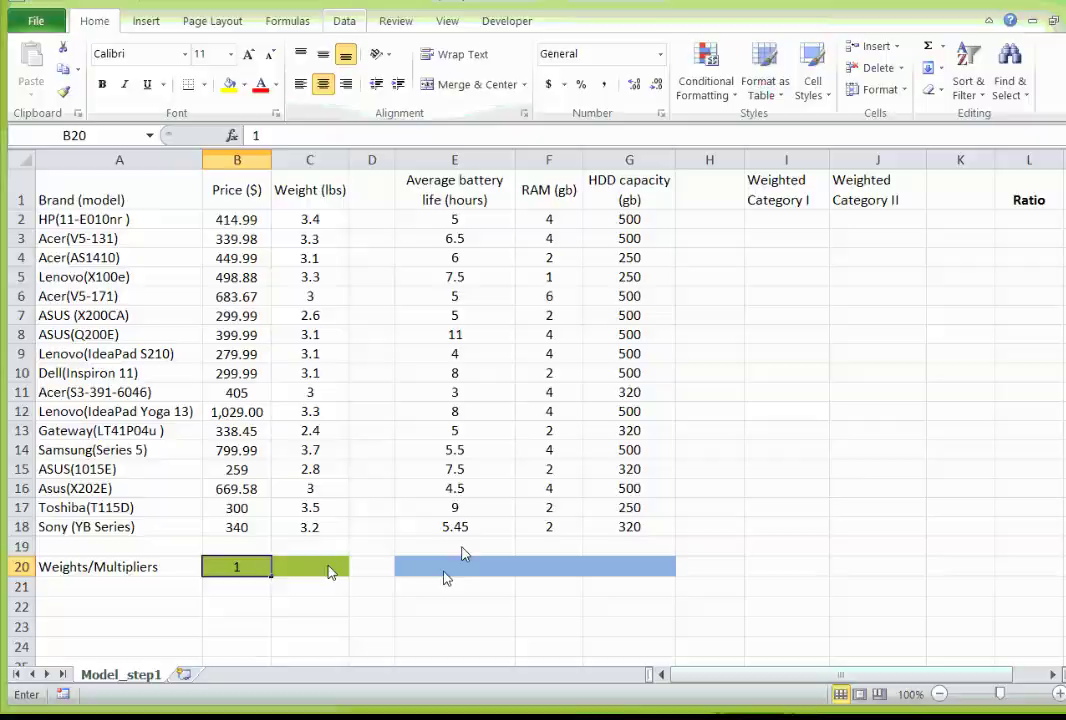
{"action": "left_click_drag", "start_coordinate": [271, 577], "coordinate": [337, 574]}
{"action": "left_click", "coordinate": [533, 463]}
{"action": "type", "text": "1"}
{"action": "left_click", "coordinate": [810, 458]}
{"action": "type", "text": "1"}
{"action": "left_click", "coordinate": [894, 460]}
{"action": "type", "text": "1"}
{"action": "left_click", "coordinate": [1062, 487]}
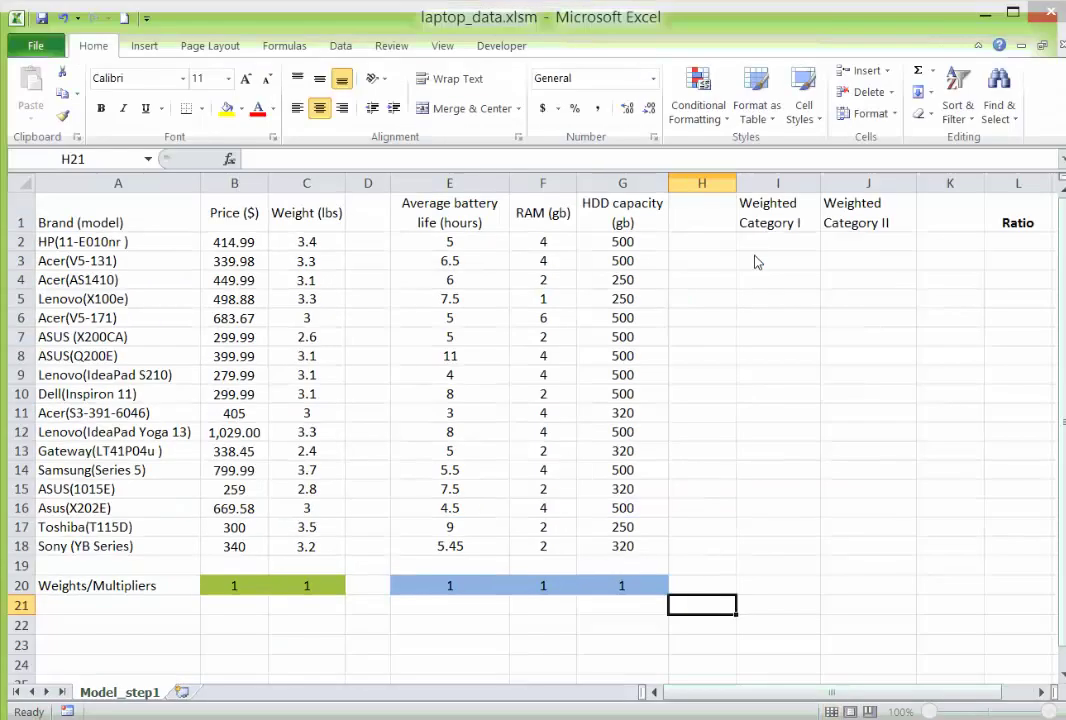
- Enter =SUMPRODUCT(B20:C20,B2:C2) in I2 as the Weighted Category I score of the first laptop
{"action": "left_click", "coordinate": [760, 248]}
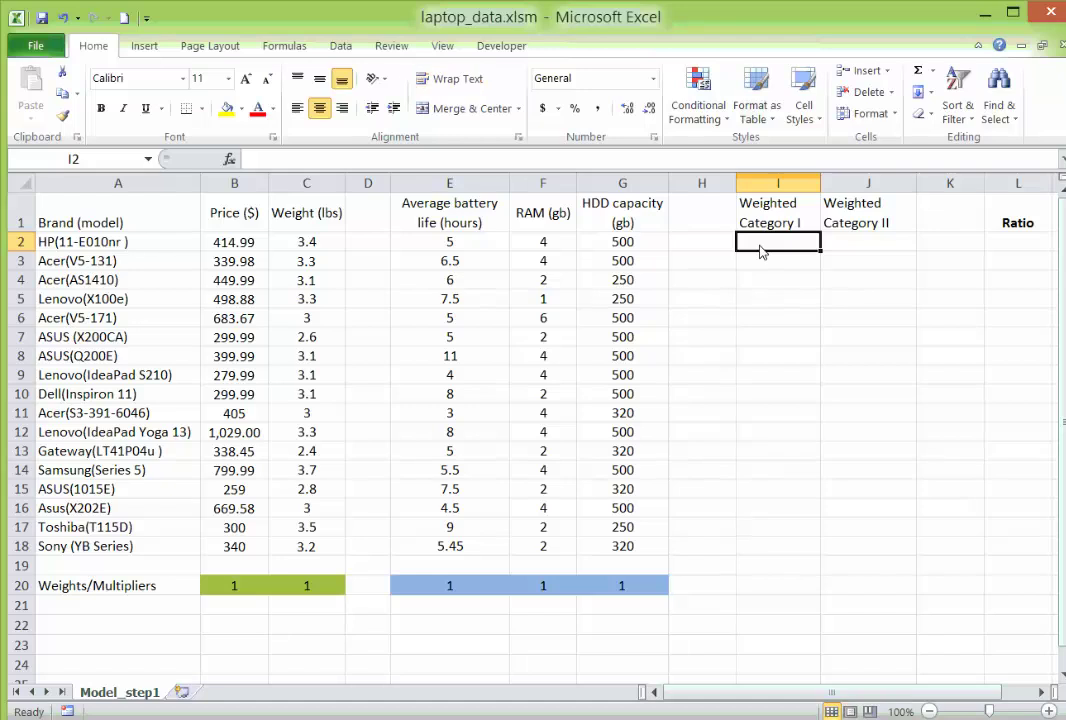
{"action": "type", "text": "="}
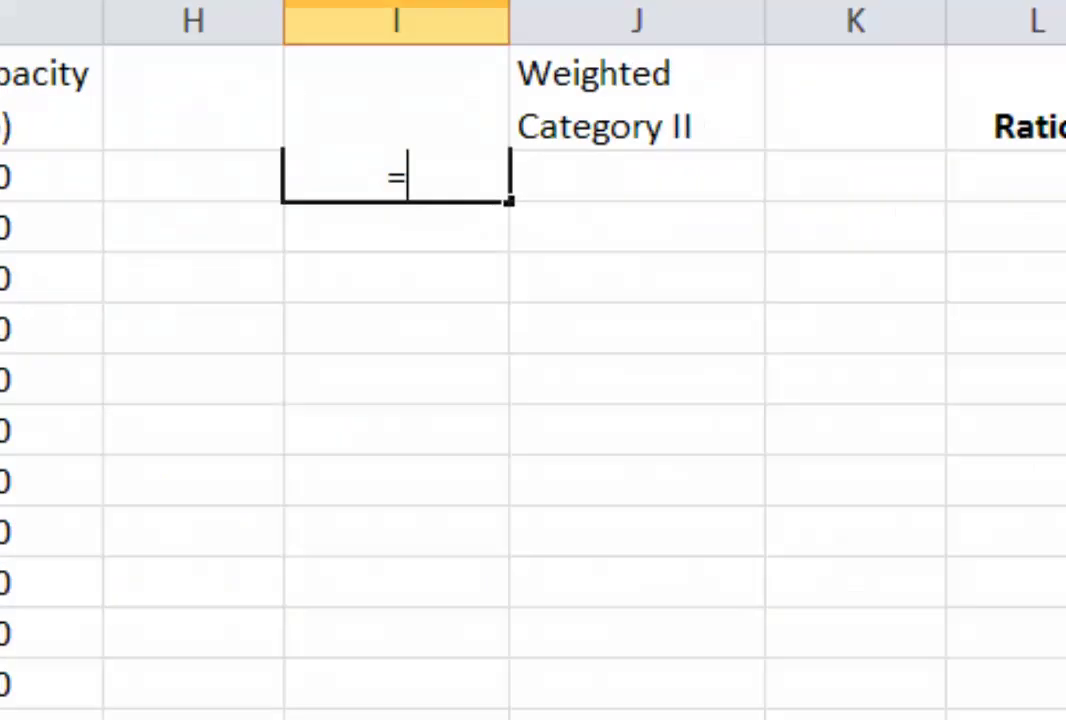
{"action": "key", "text": "Escape"}
{"action": "type", "text": "="}
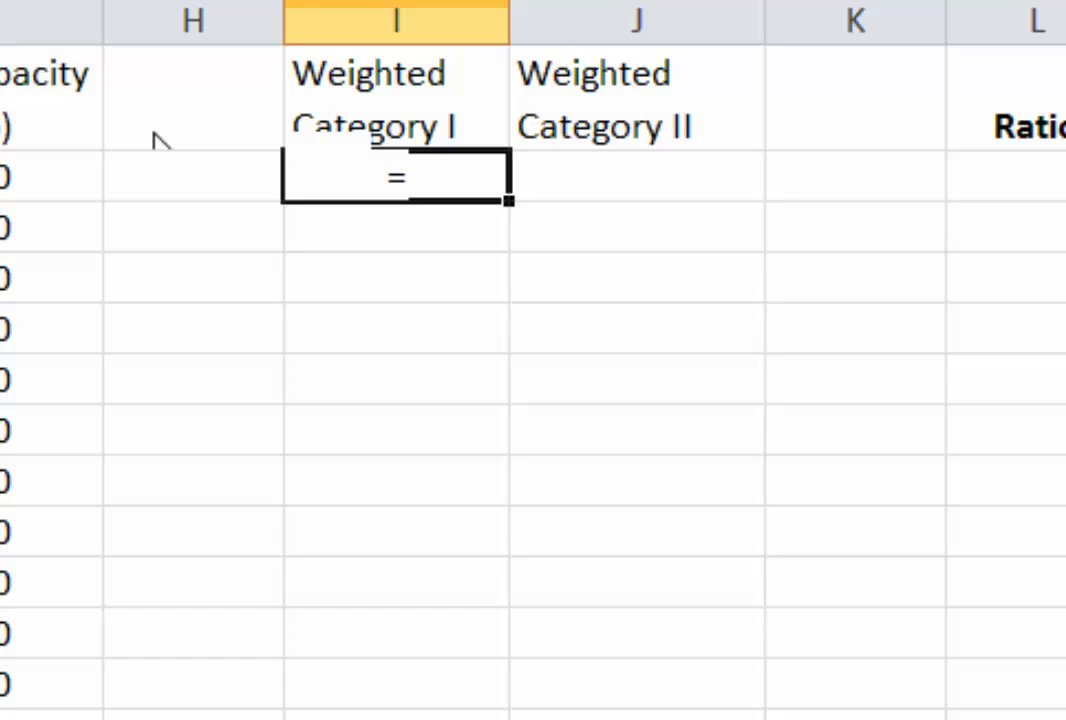
{"action": "type", "text": "sumproduct("}
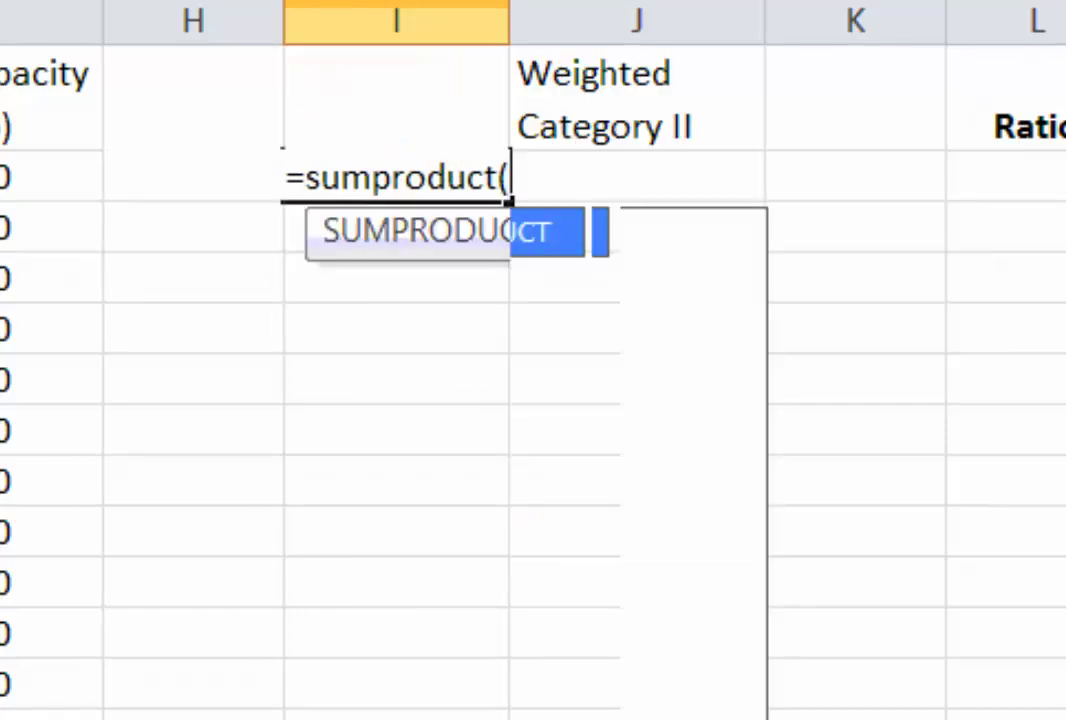
{"action": "type", "text": "B20:C20,B2"}
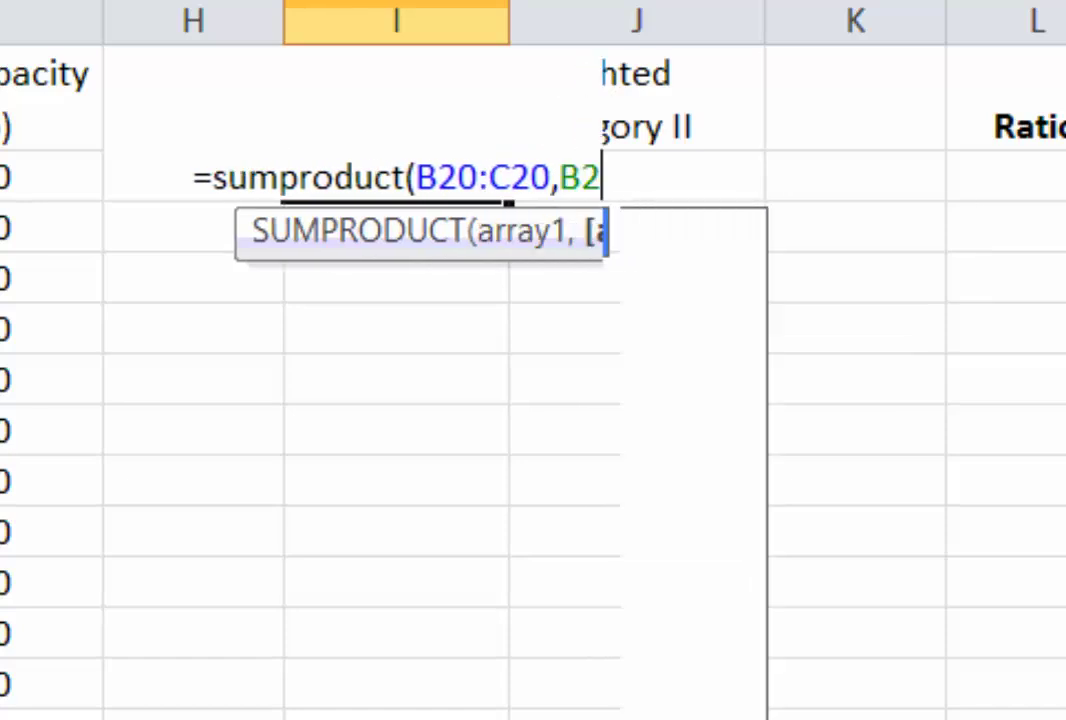
{"action": "key", "text": "BackSpace"}
{"action": "key", "text": "BackSpace"}
{"action": "type", "text": "B2:C2"}
{"action": "key", "text": "BackSpace"}
{"action": "key", "text": "BackSpace"}
{"action": "key", "text": "BackSpace"}
{"action": "key", "text": "BackSpace"}
{"action": "key", "text": "BackSpace"}
{"action": "type", "text": "B2:C2)"}
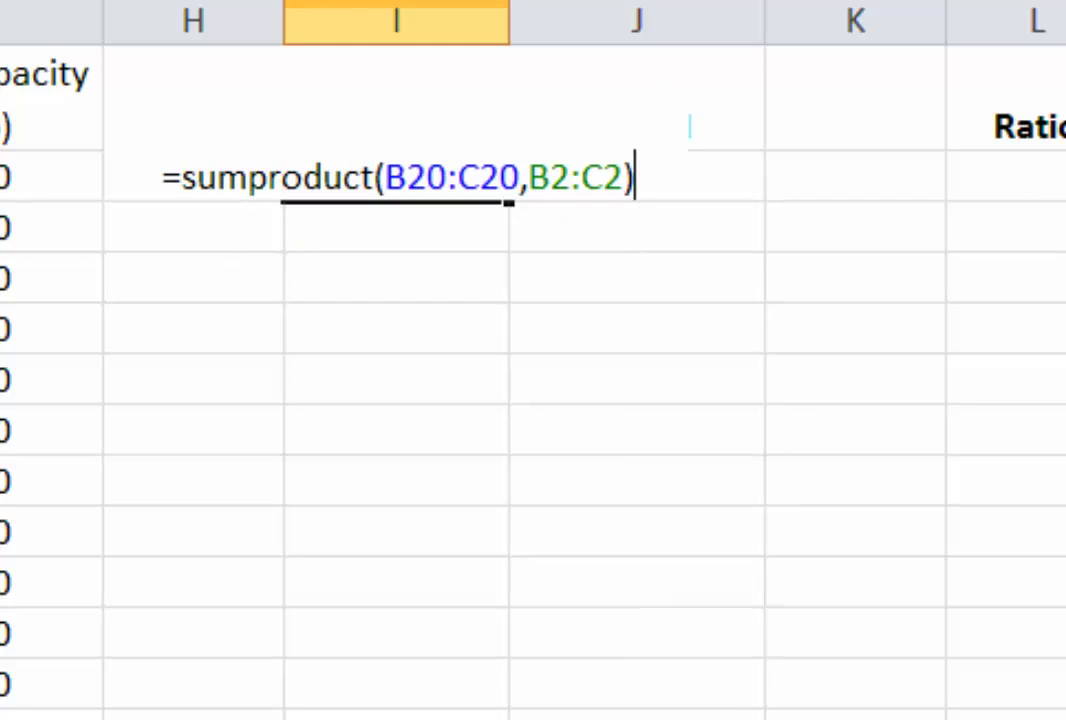
{"action": "key", "text": "Return"}
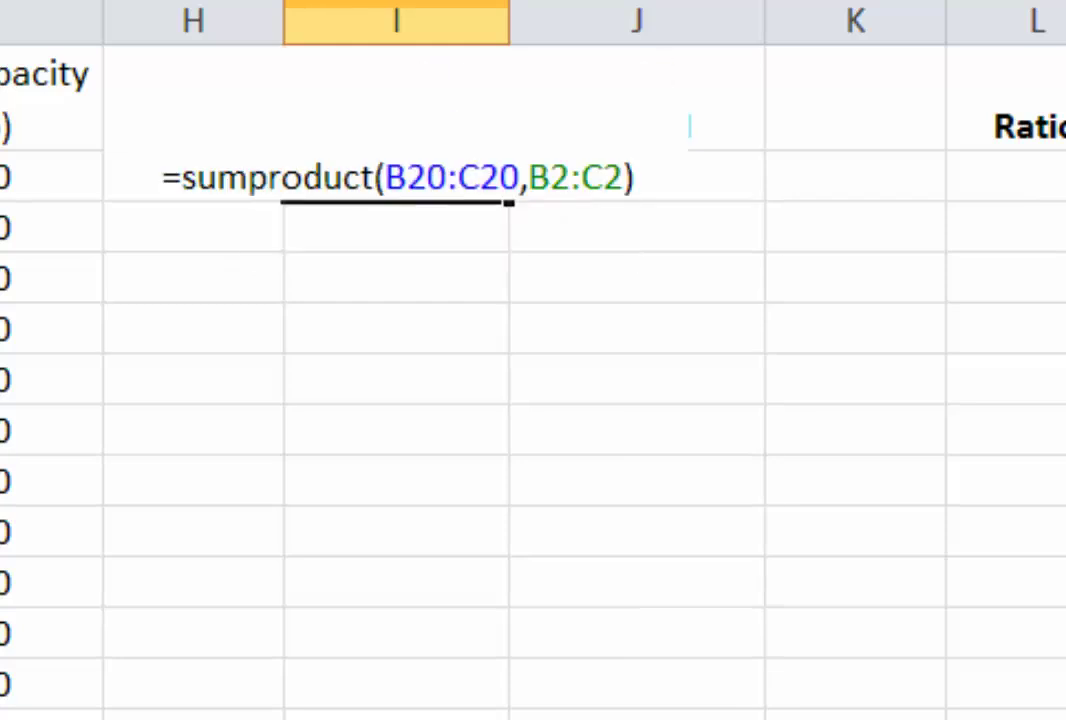
{"action": "key", "text": "Return"}
- Make the weights range absolute as $B$20:$C$20 in the I2 formula and fill it down to I18
{"action": "left_click", "coordinate": [358, 180]}
{"action": "double_click", "coordinate": [358, 180]}
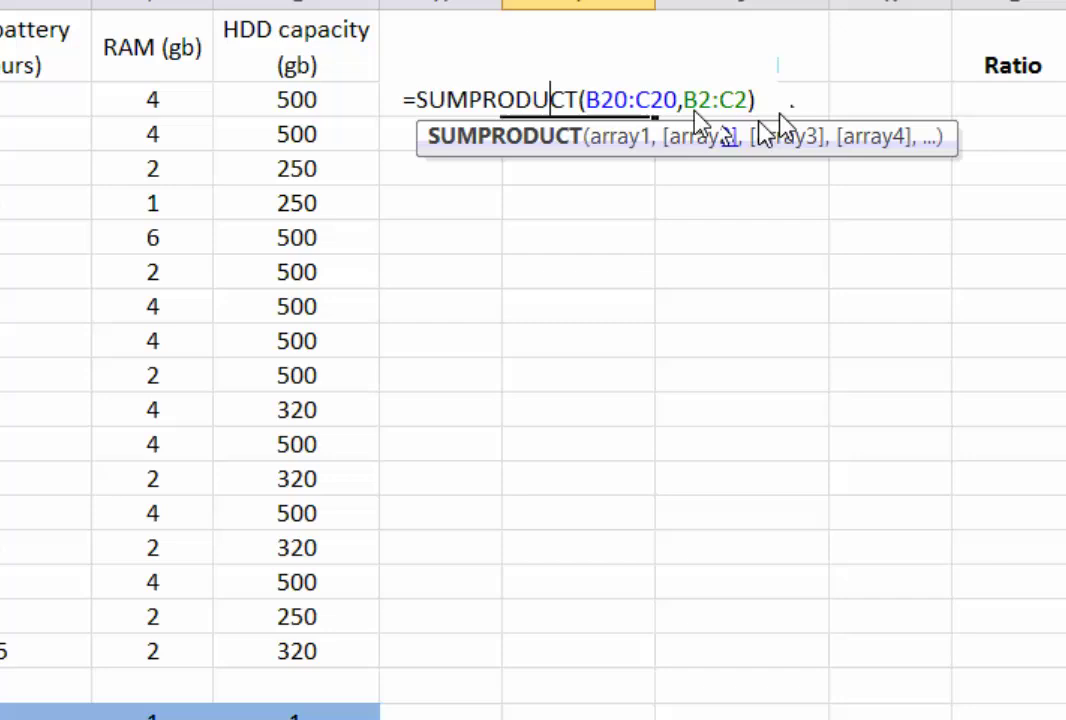
{"action": "left_click_drag", "start_coordinate": [685, 104], "coordinate": [735, 102]}
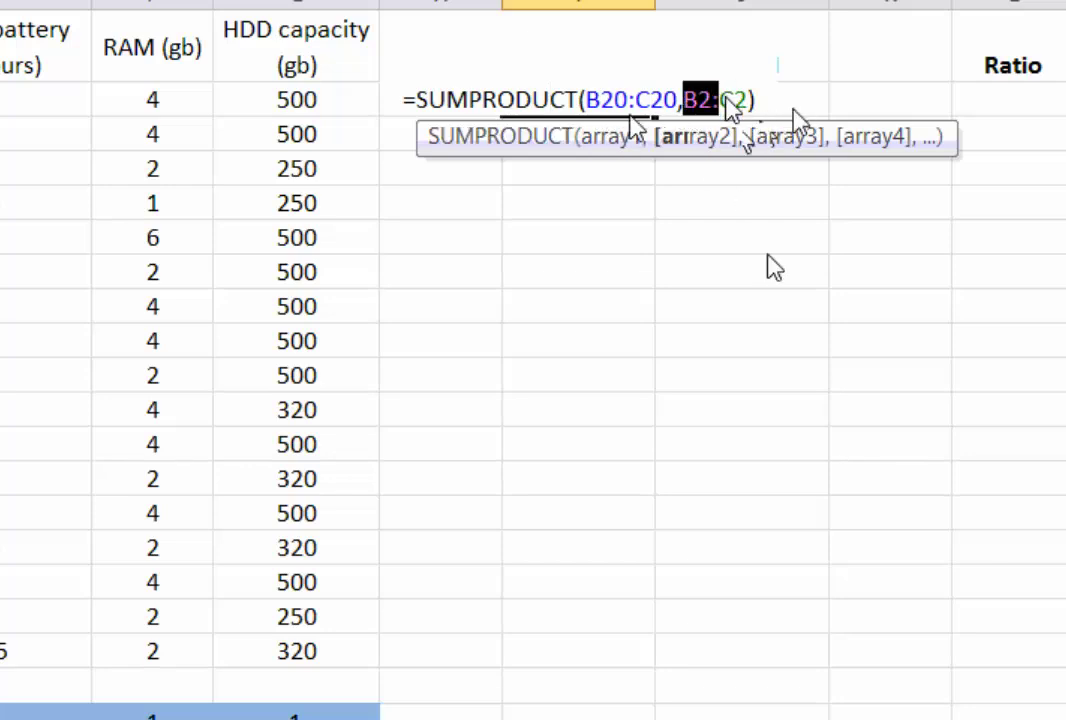
{"action": "left_click_drag", "start_coordinate": [588, 104], "coordinate": [680, 100]}
{"action": "type", "text": "4"}
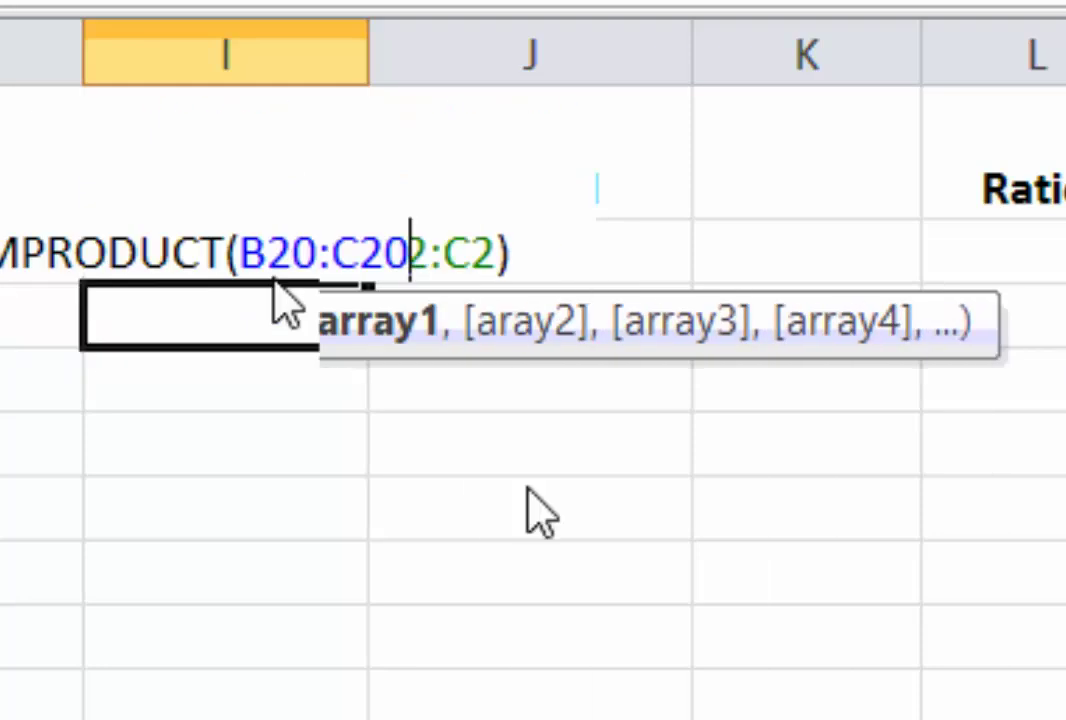
{"action": "left_click", "coordinate": [272, 275]}
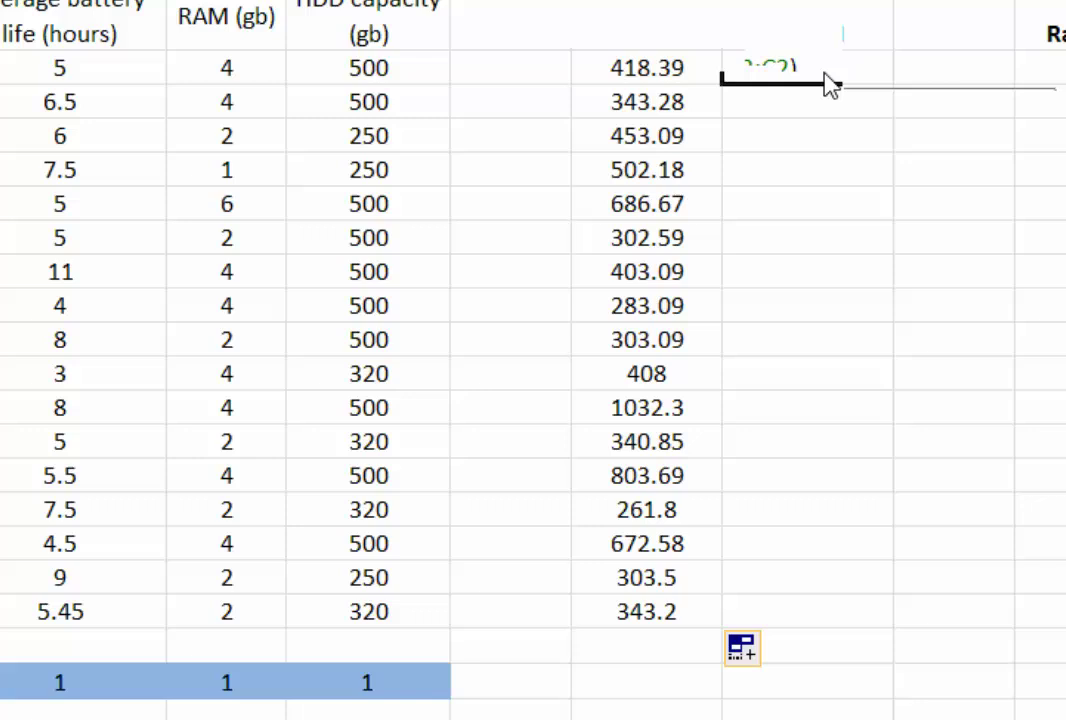
- Enter =SUMPRODUCT($E$20:$G$20,E2:G2) in J2 for Weighted Category II and fill it down to J18
{"action": "type", "text": "="}
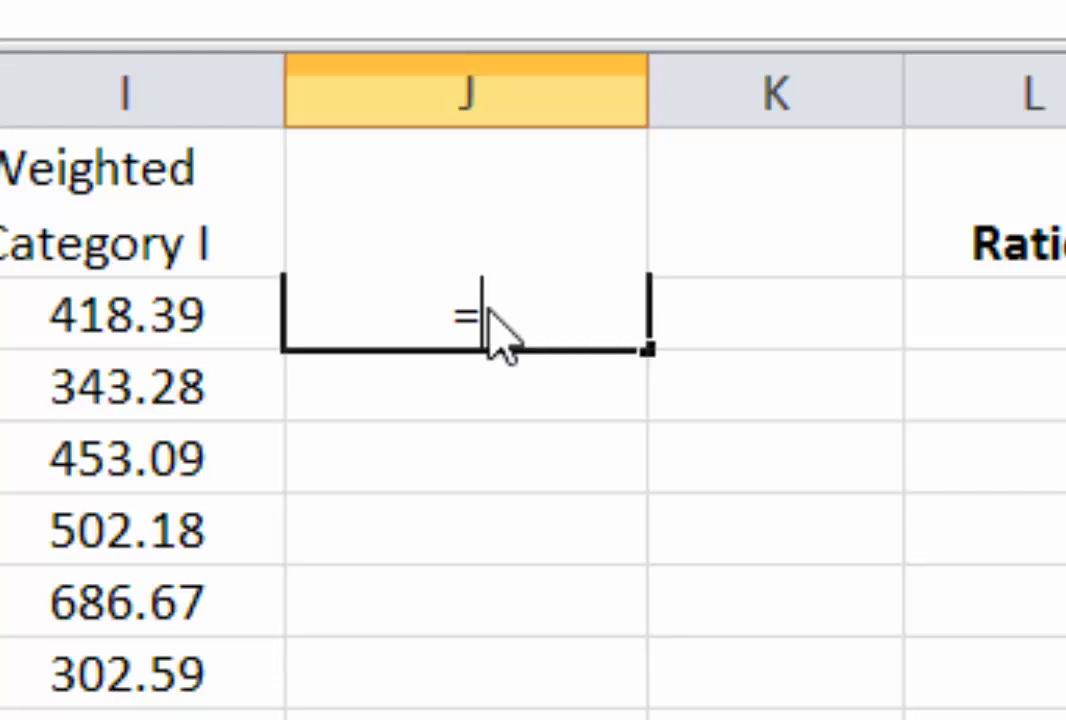
{"action": "type", "text": "sumprodu"}
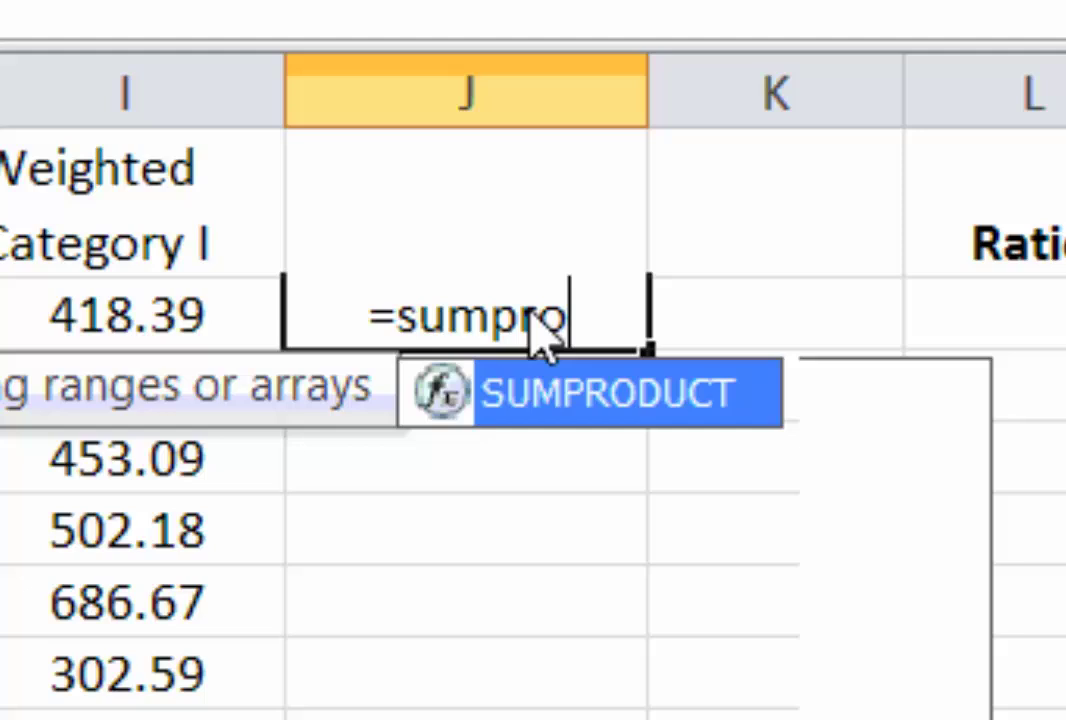
{"action": "type", "text": "ct("}
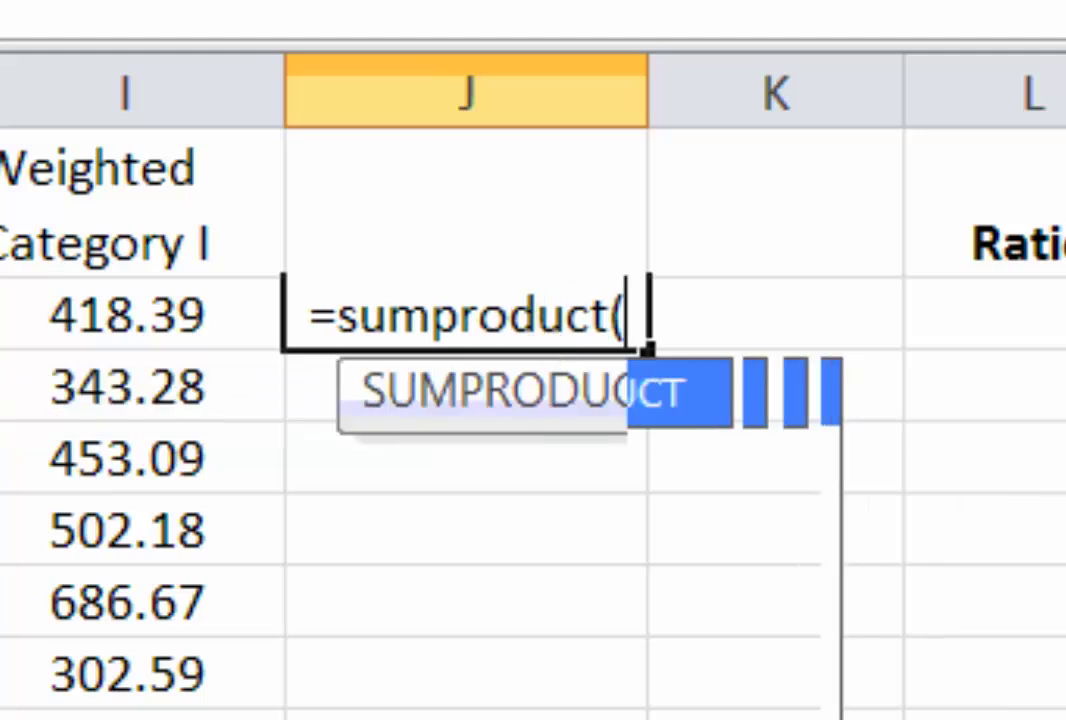
{"action": "key", "text": "Left"}
{"action": "key", "text": "Left"}
{"action": "key", "text": "Left"}
{"action": "key", "text": "Left"}
{"action": "key", "text": "Left"}
{"action": "key", "text": "shift+Right"}
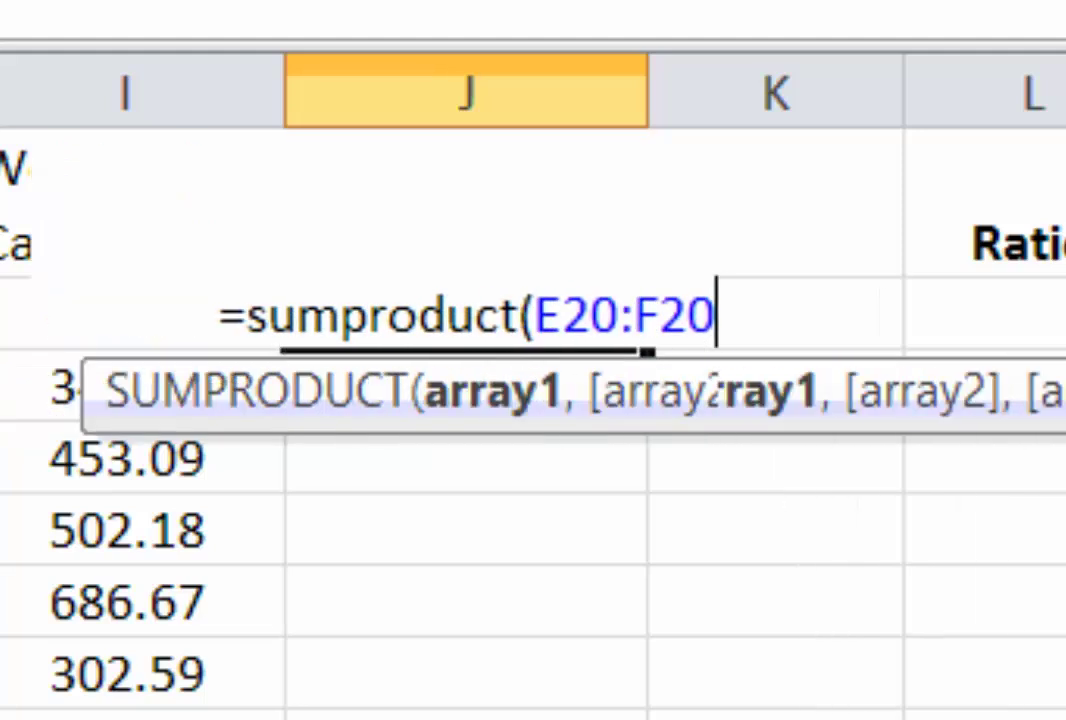
{"action": "key", "text": "shift+Right"}
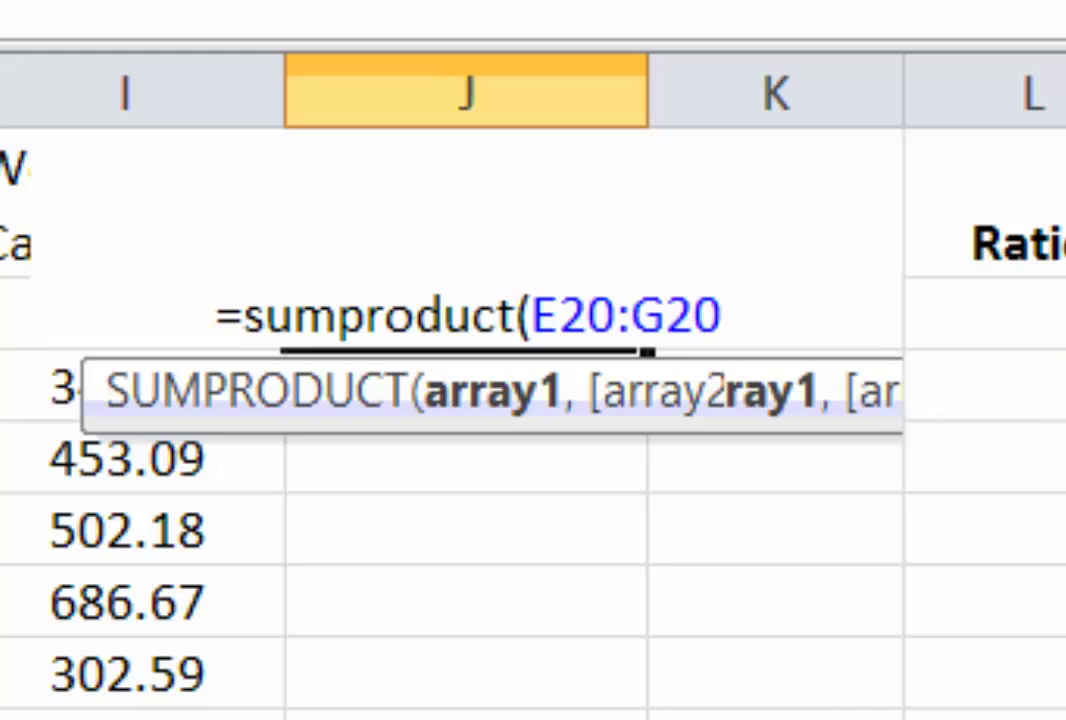
{"action": "key", "text": "F4"}
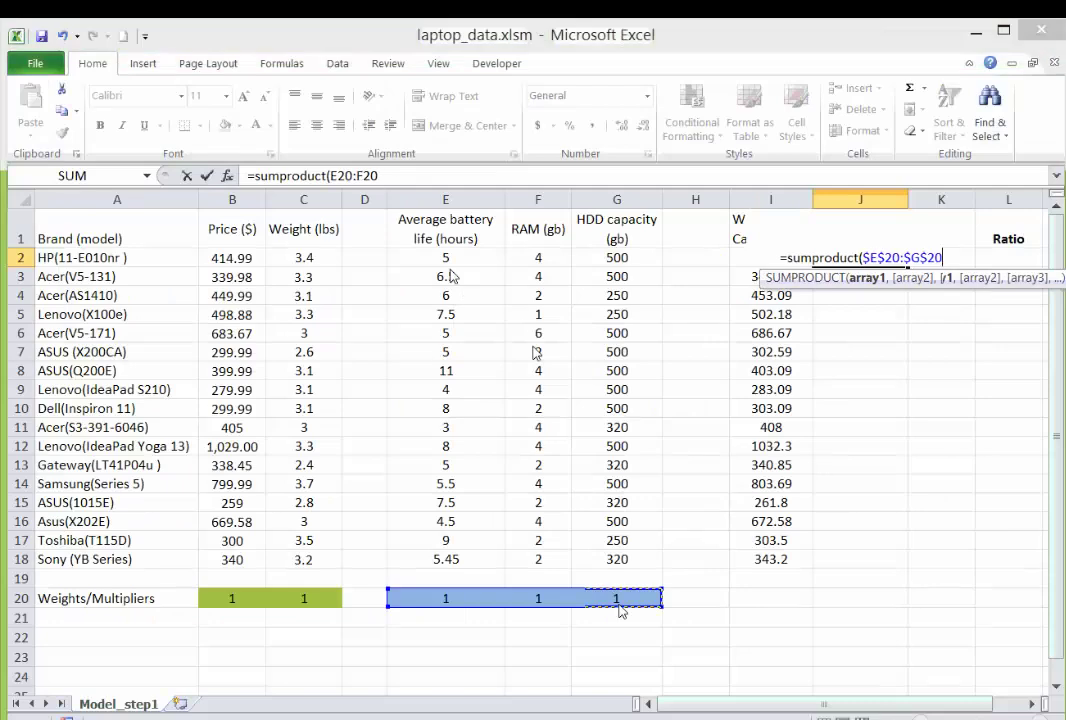
{"action": "type", "text": ","}
{"action": "left_click_drag", "start_coordinate": [445, 257], "coordinate": [598, 266]}
{"action": "type", "text": ")"}
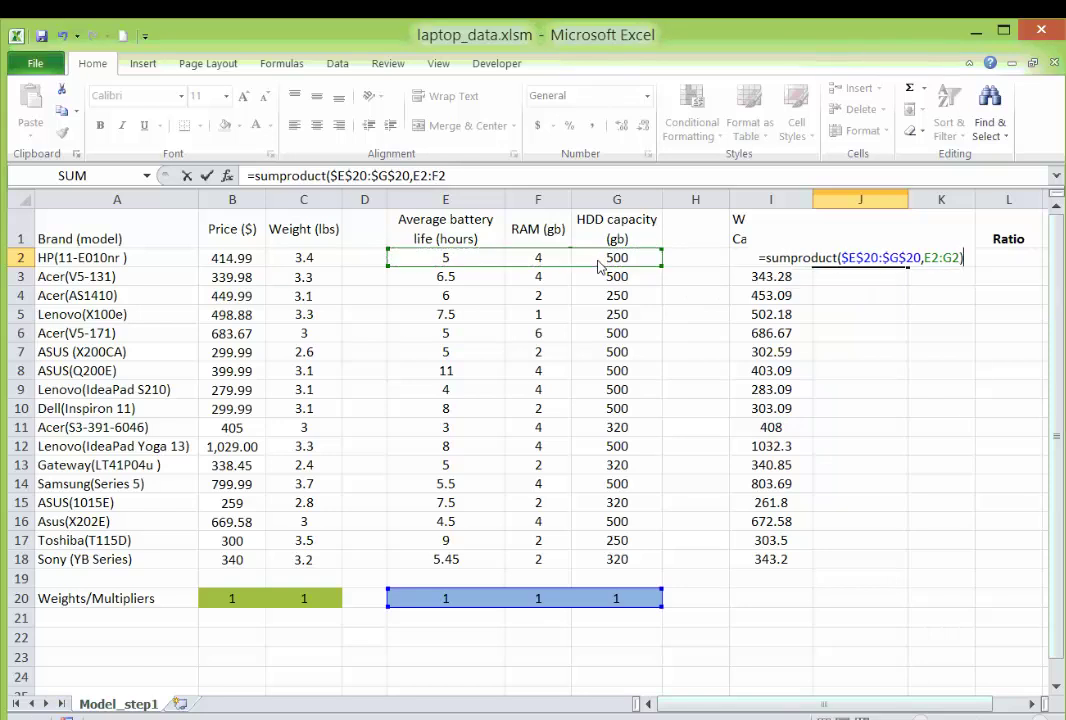
{"action": "key", "text": "Return"}
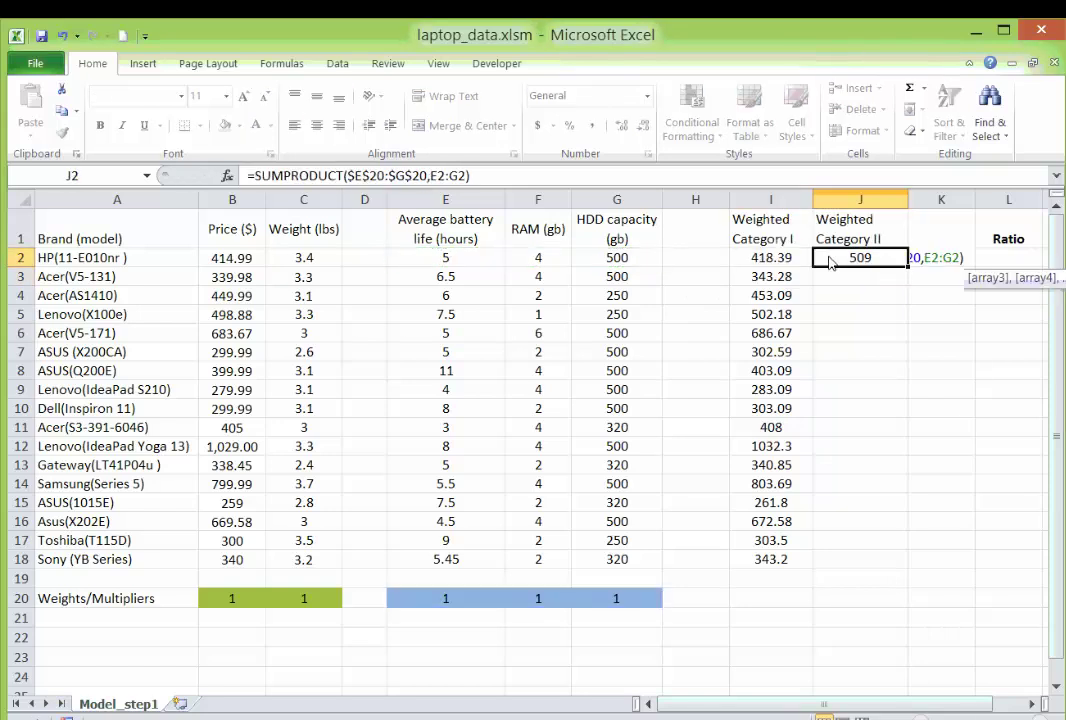
{"action": "left_click_drag", "start_coordinate": [908, 267], "coordinate": [908, 568]}
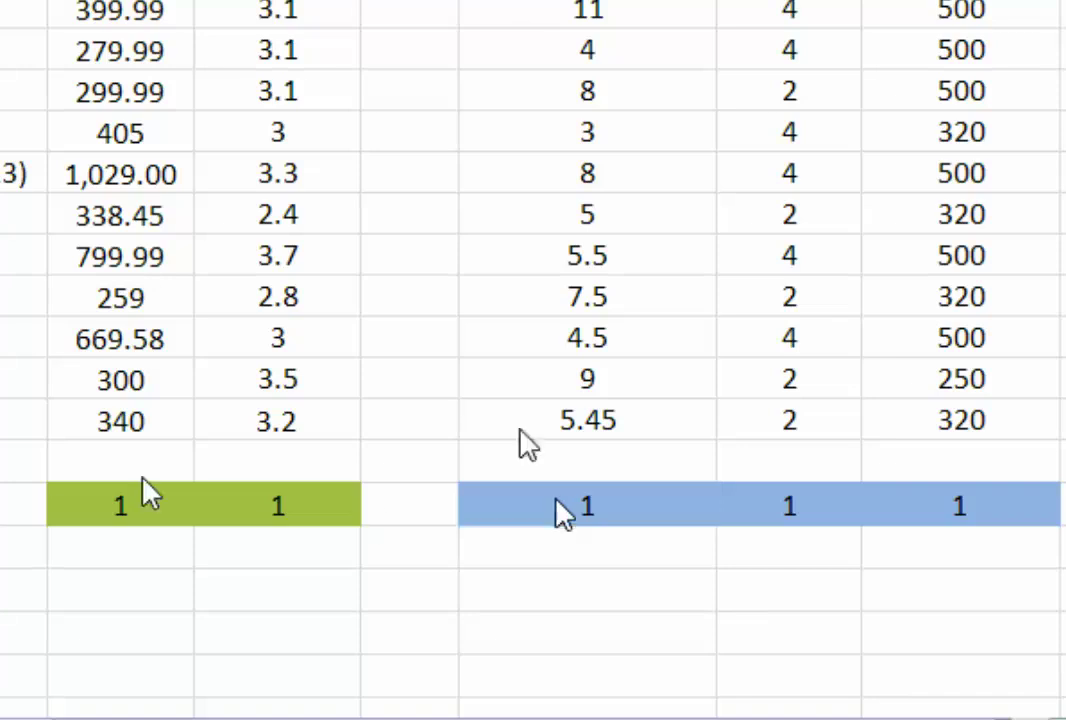
- Test a Price multiplier of 5 in B20 against the Weighted Category I scores, and return it to 1
{"action": "type", "text": "5"}
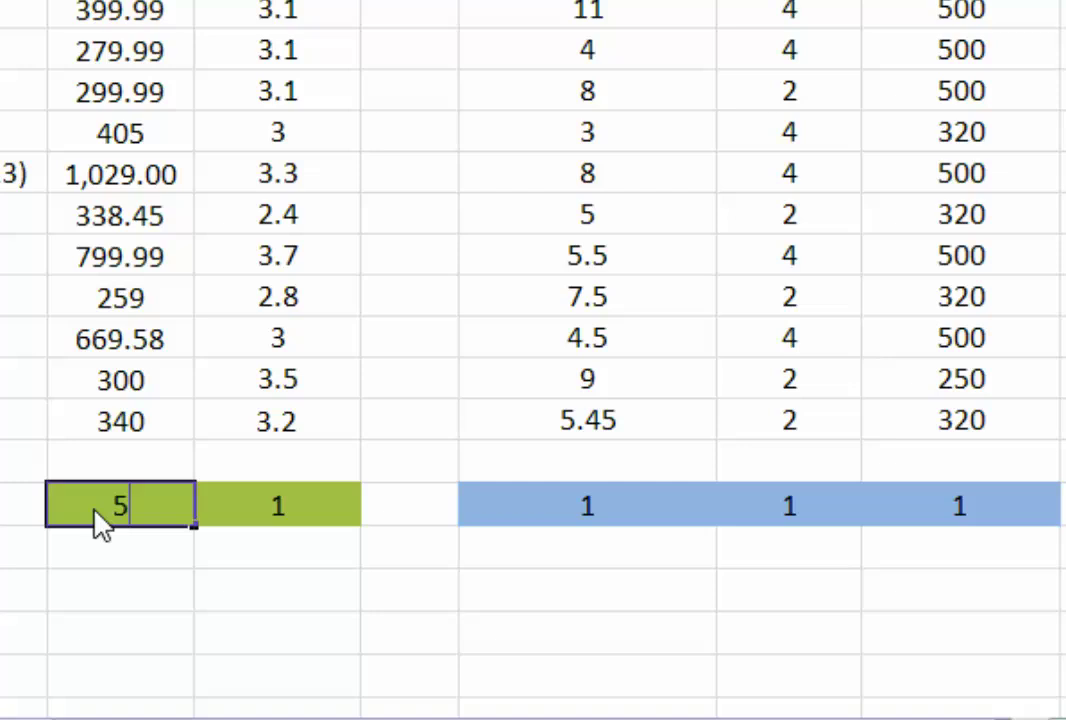
{"action": "key", "text": "Return"}
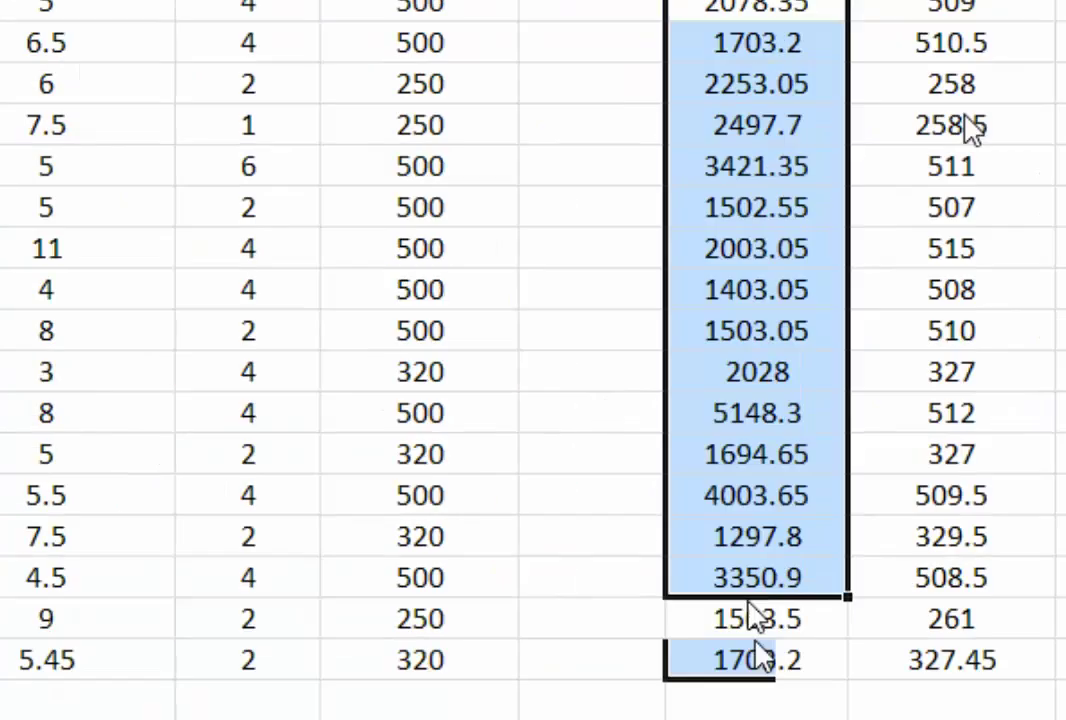
{"action": "left_click_drag", "start_coordinate": [745, 606], "coordinate": [652, 690]}
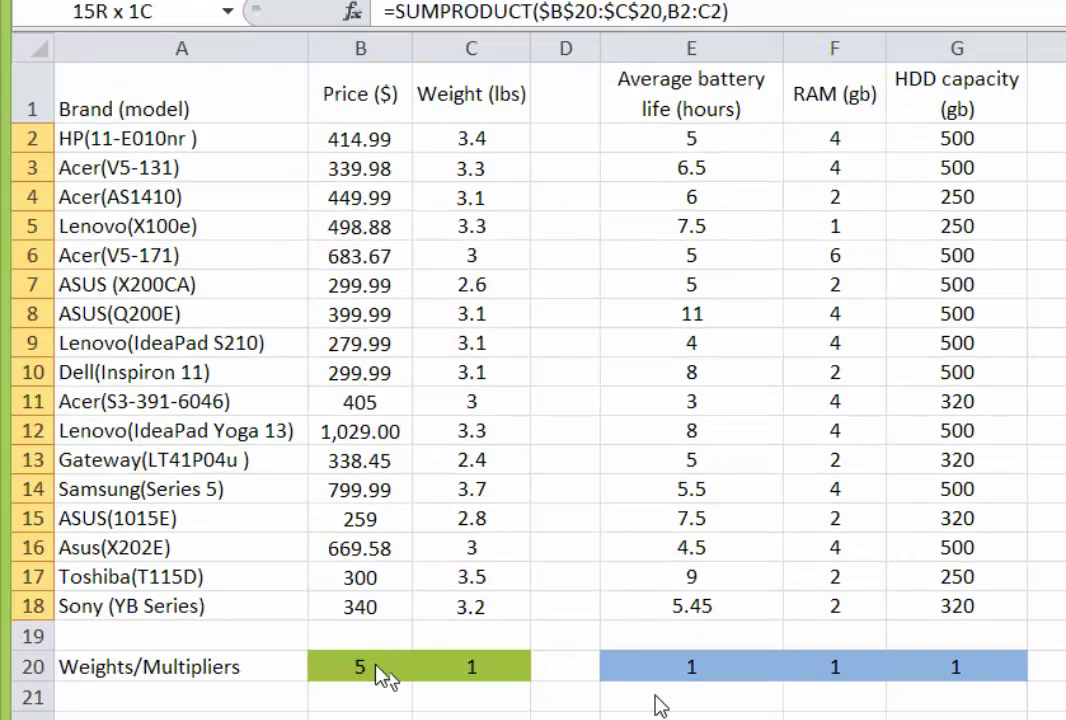
{"action": "left_click", "coordinate": [362, 667]}
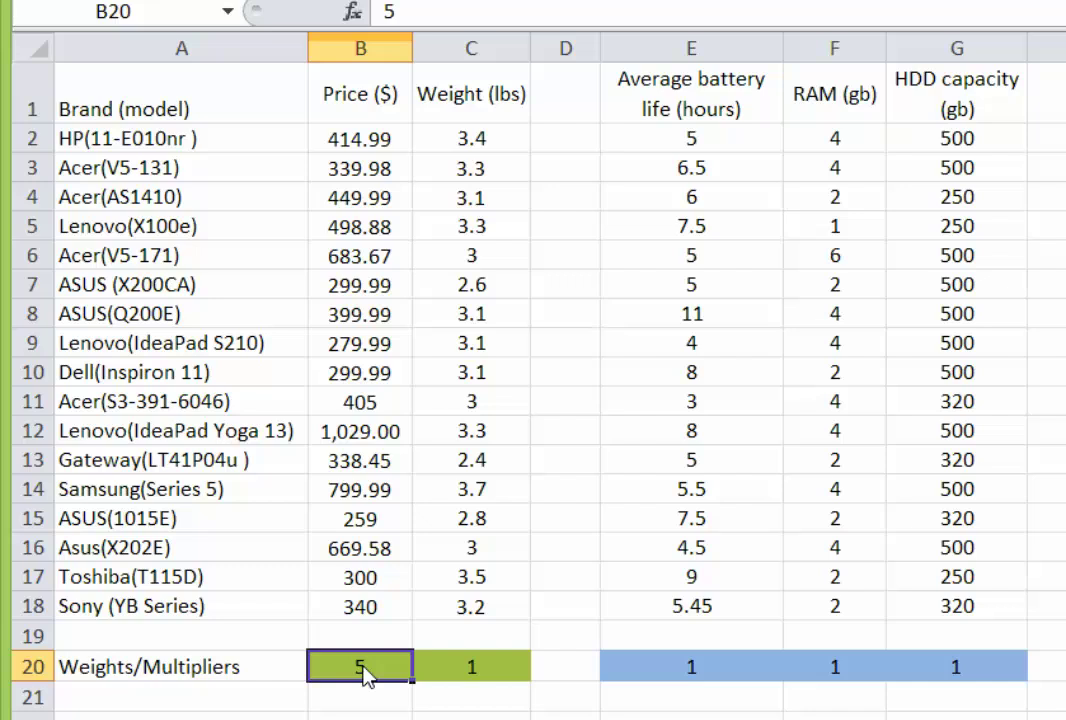
{"action": "type", "text": "1"}
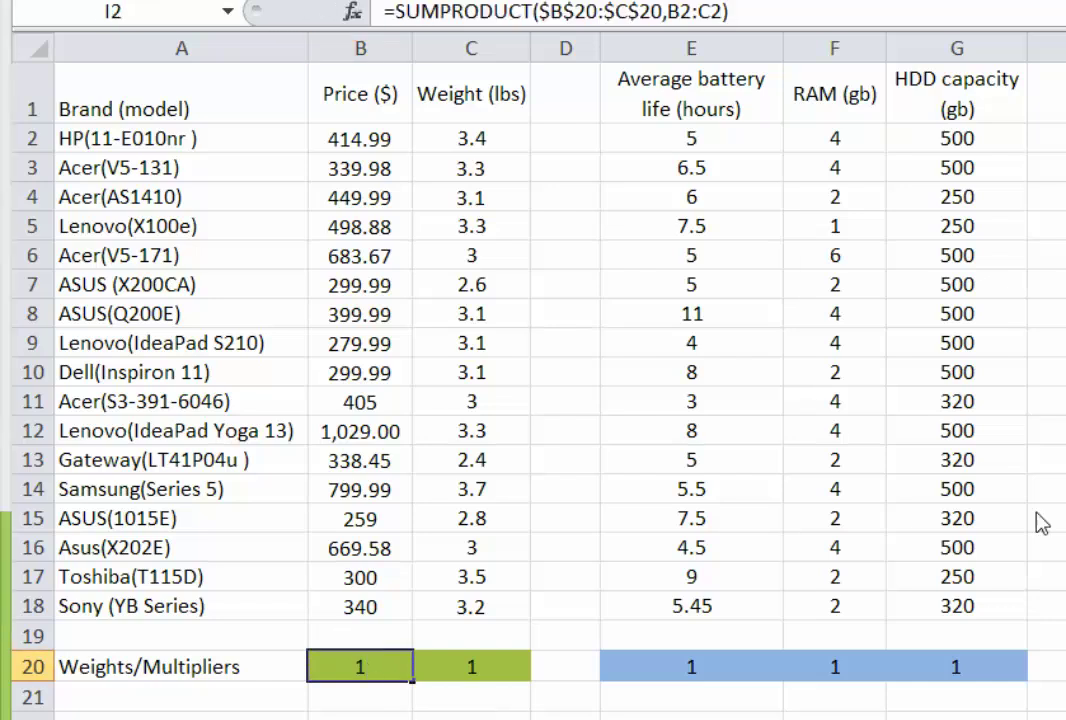
{"action": "type", "text": "1"}
{"action": "left_click", "coordinate": [675, 667]}
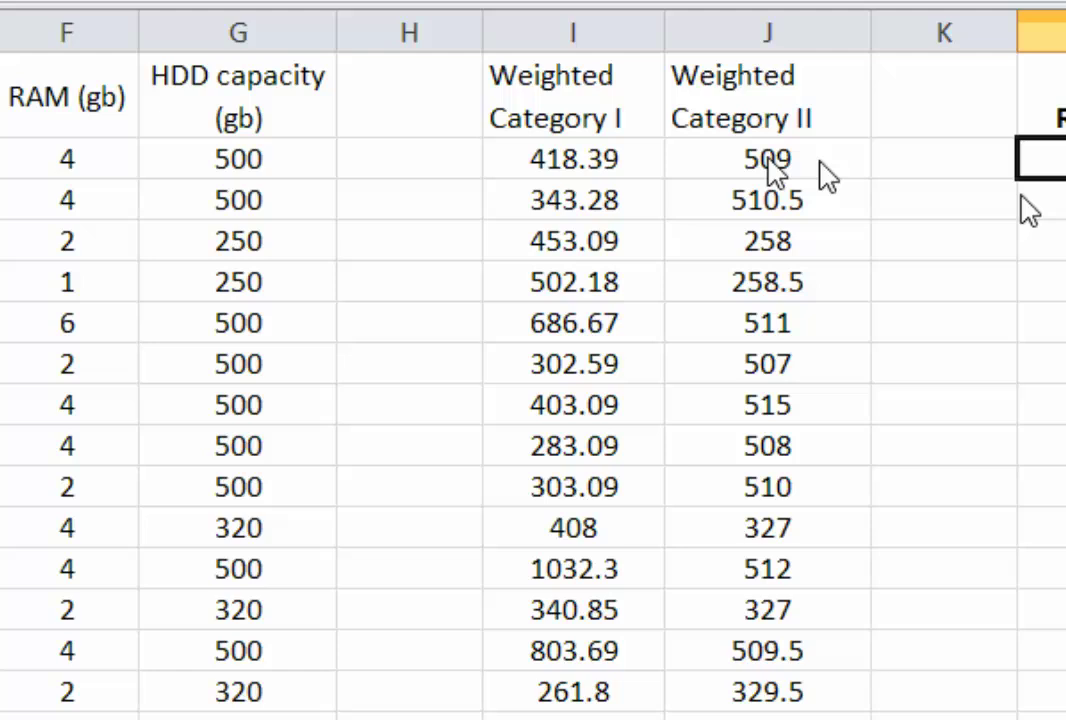
- Enter the ratio =J2/I2 in L2 and fill it down the Ratio column to L18
{"action": "type", "text": "="}
{"action": "left_click", "coordinate": [775, 170]}
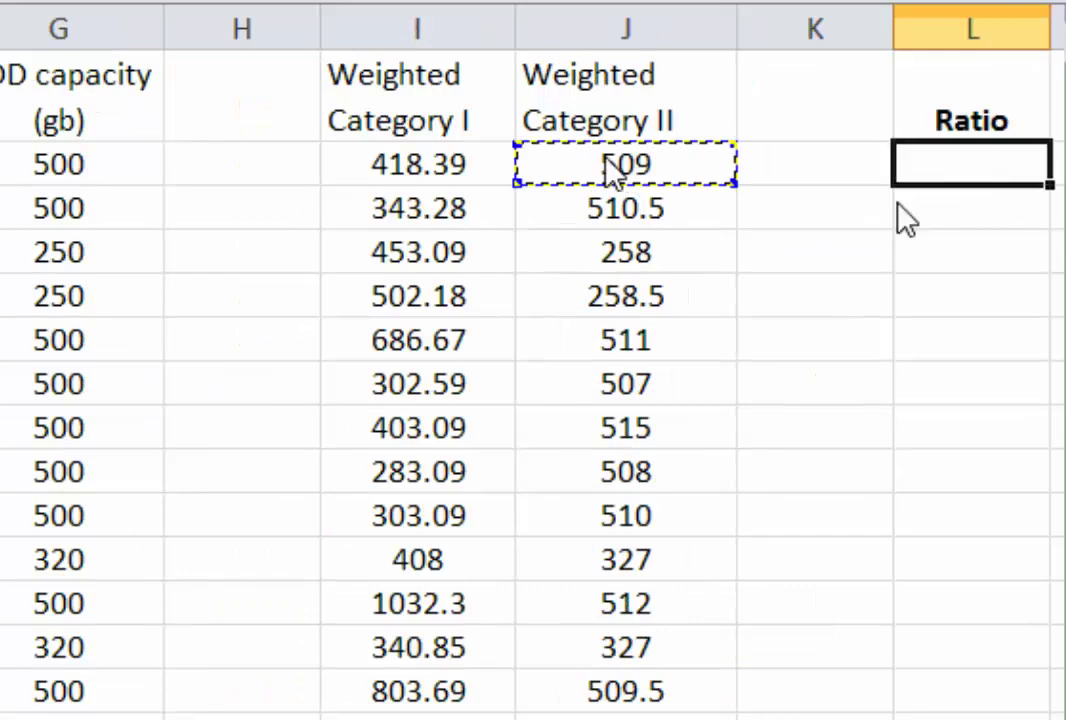
{"action": "type", "text": "/"}
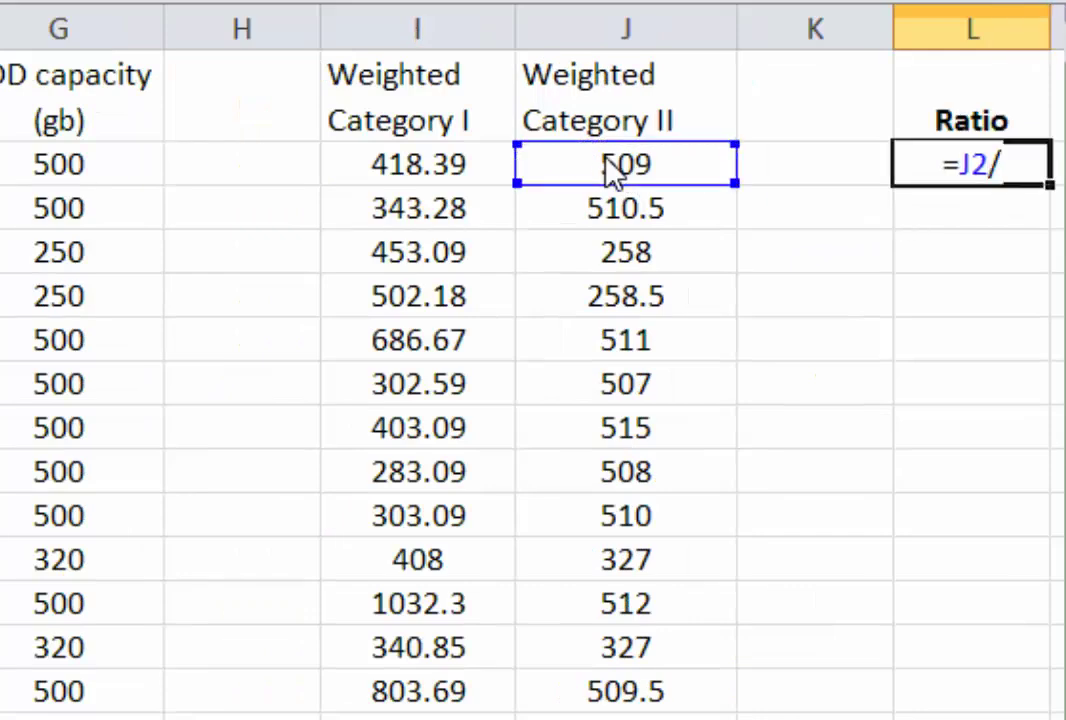
{"action": "left_click", "coordinate": [419, 163]}
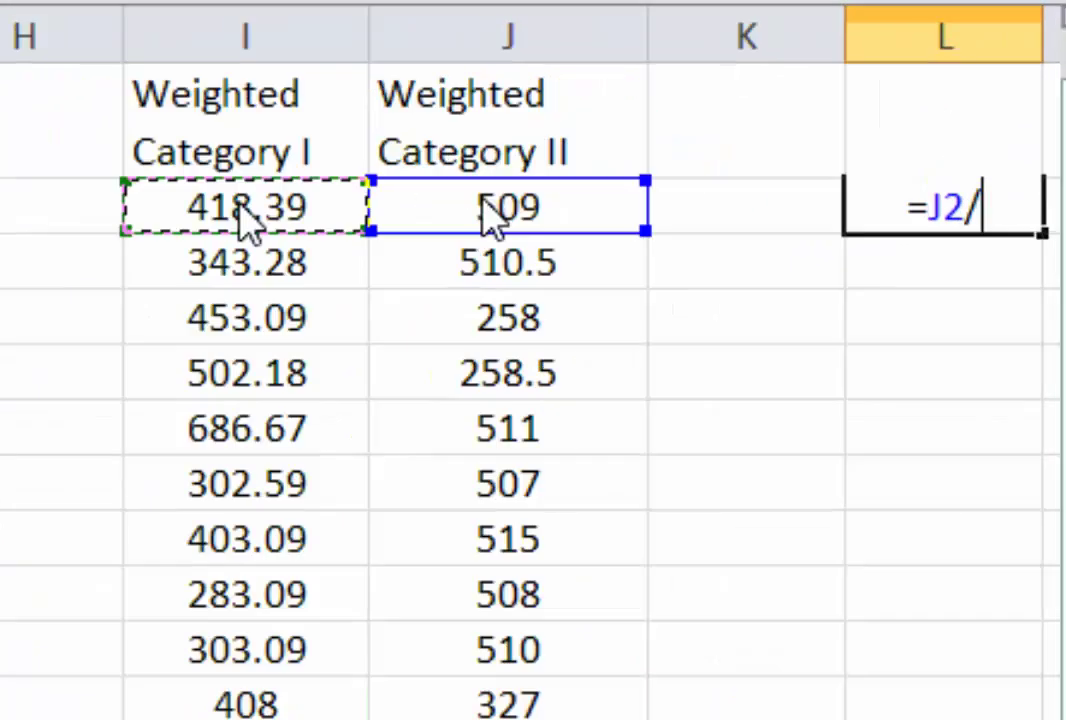
{"action": "key", "text": "Return"}
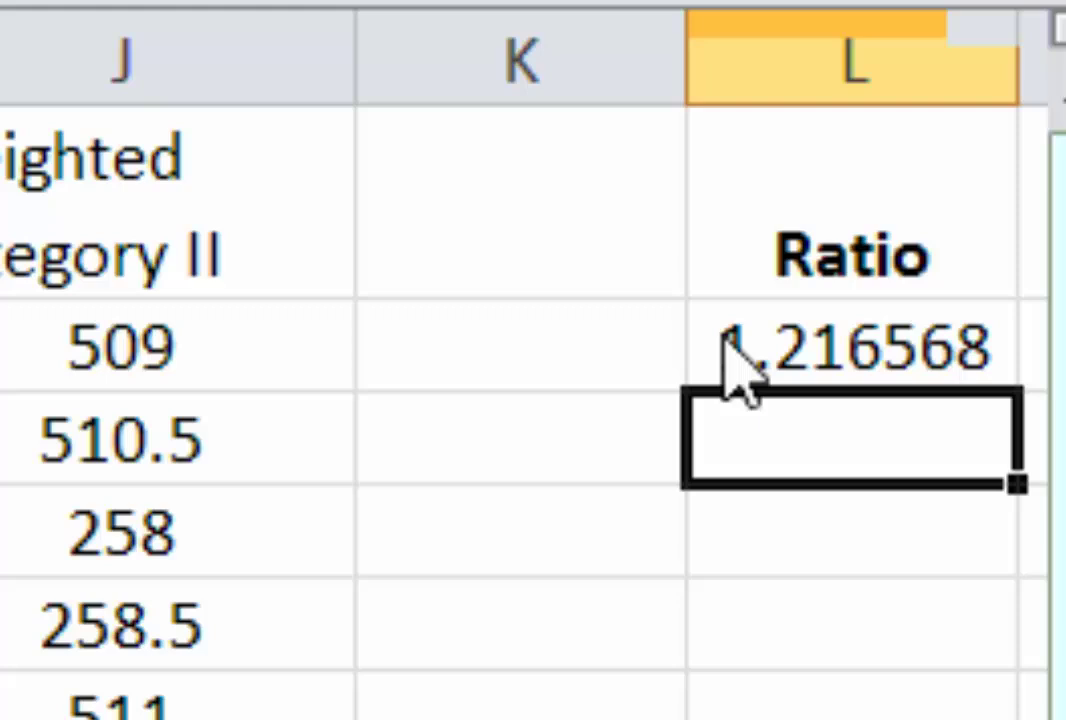
{"action": "left_click", "coordinate": [800, 330]}
{"action": "left_click_drag", "start_coordinate": [1014, 392], "coordinate": [1010, 650]}
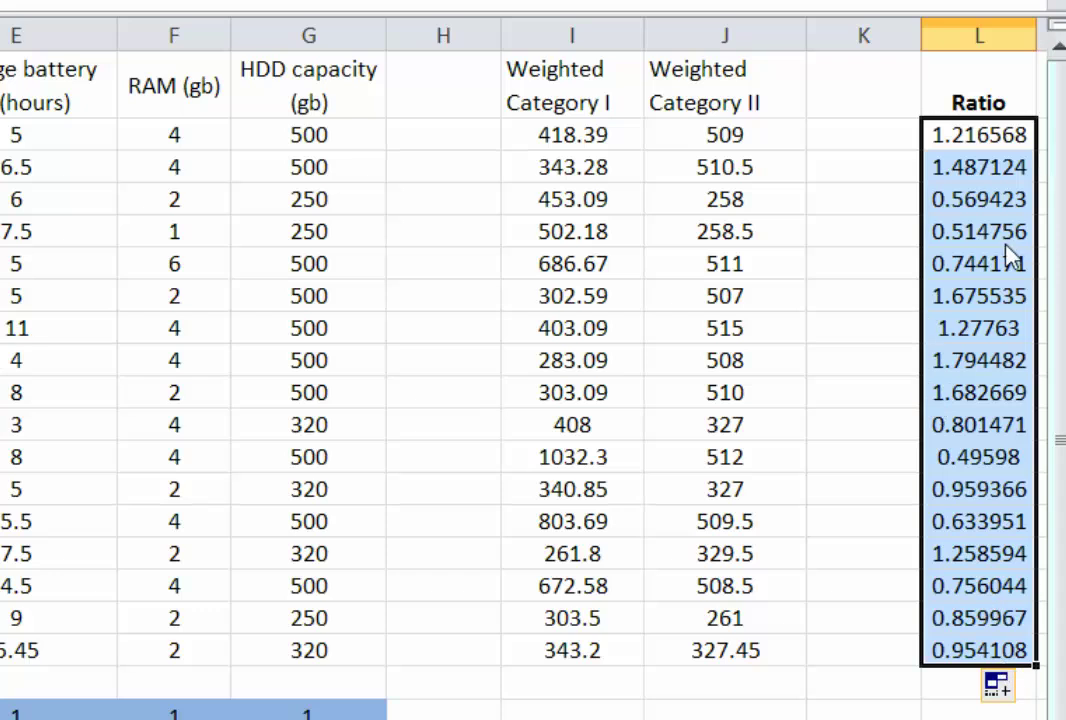
{"action": "left_click", "coordinate": [985, 300]}
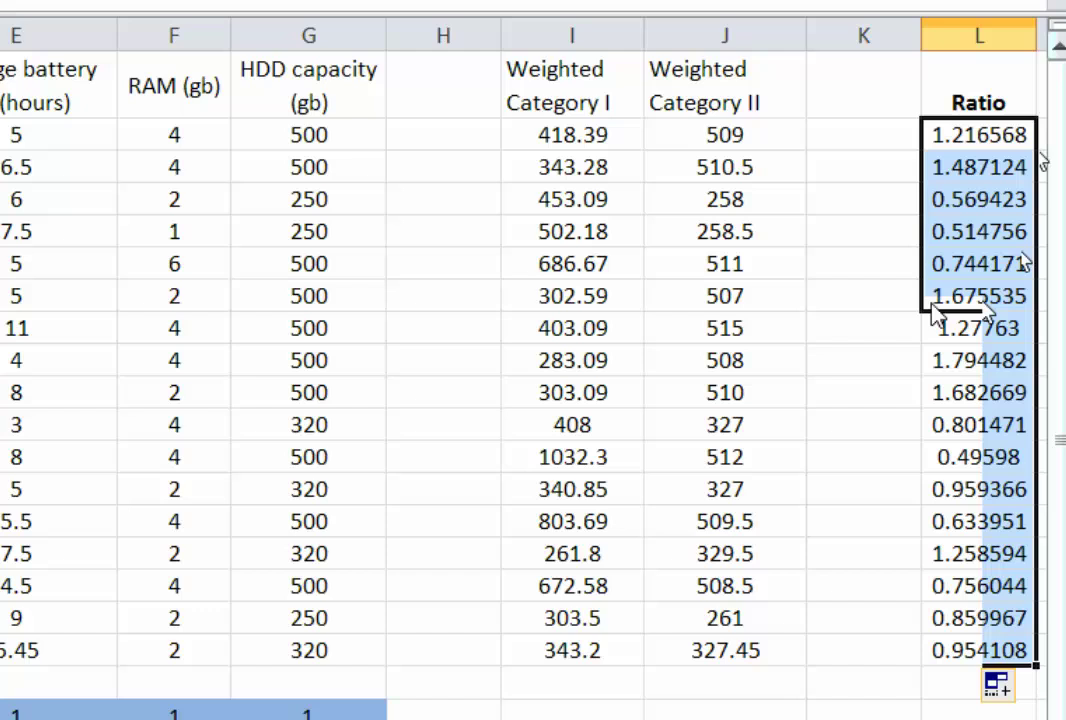
{"action": "left_click", "coordinate": [932, 305]}
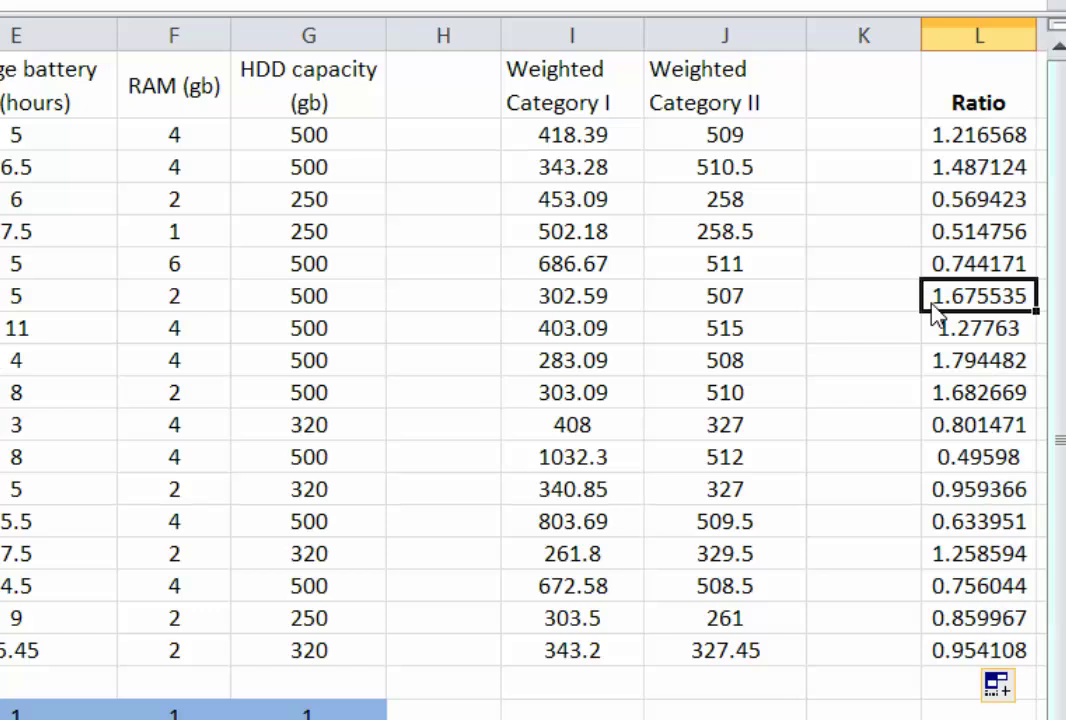
- Set the Price and Weight multipliers in B20 and C20 to 2 and check the effect on the Ratio column
{"action": "left_click", "coordinate": [958, 143]}
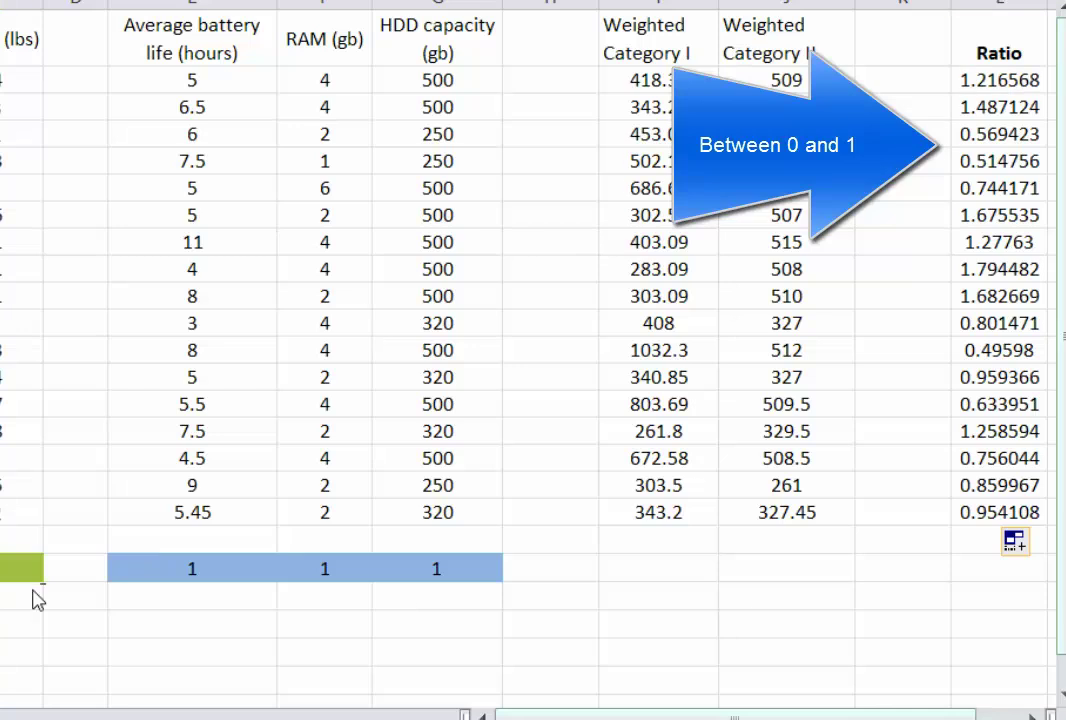
{"action": "type", "text": "2"}
{"action": "key", "text": "Return"}
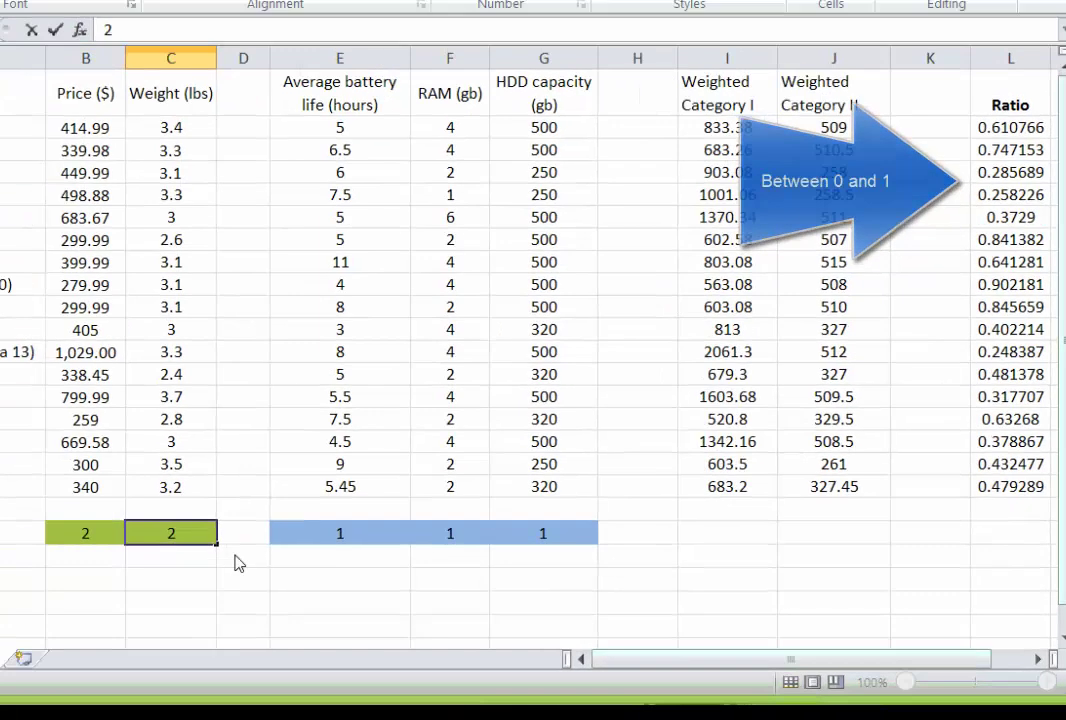
{"action": "key", "text": "Return"}
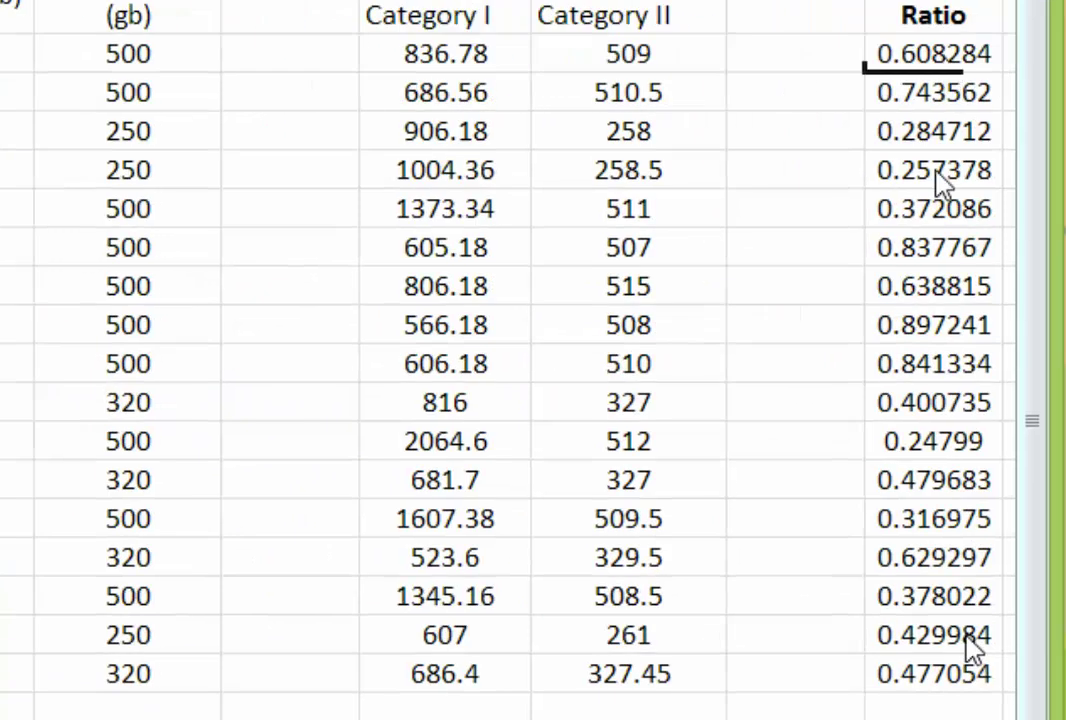
{"action": "left_click", "coordinate": [940, 60]}
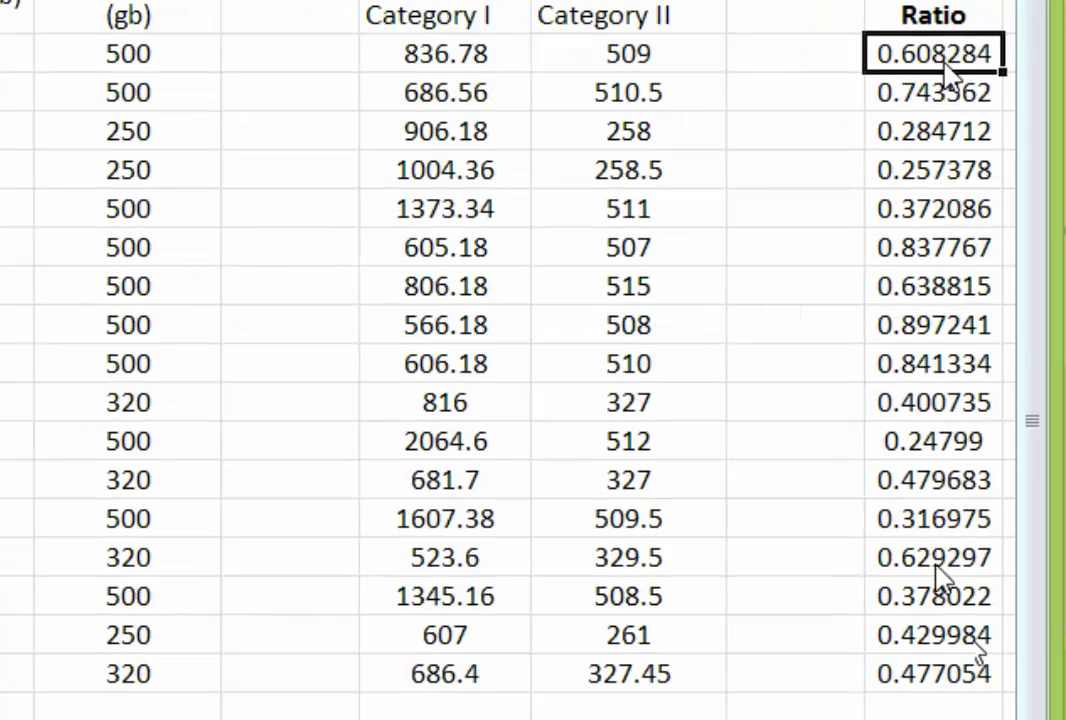
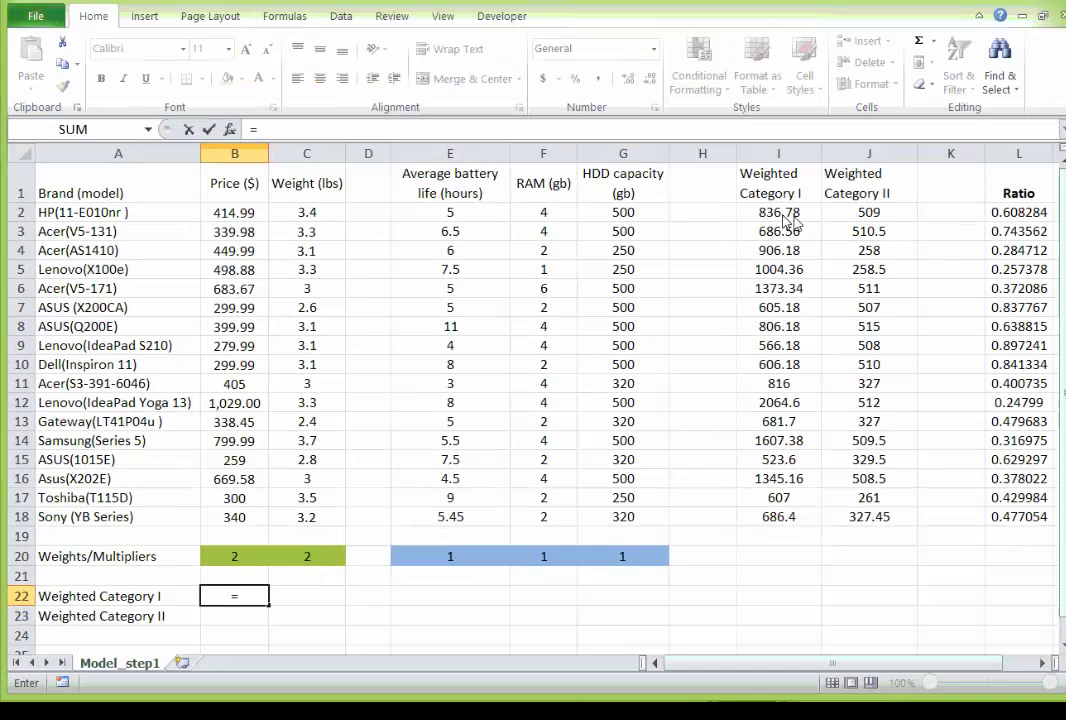
- Link B22 to the HP laptop's Weighted Category I score with =I2 and B23 to its Weighted Category II score with =J2
{"action": "left_click", "coordinate": [1056, 146]}
{"action": "key", "text": "Return"}
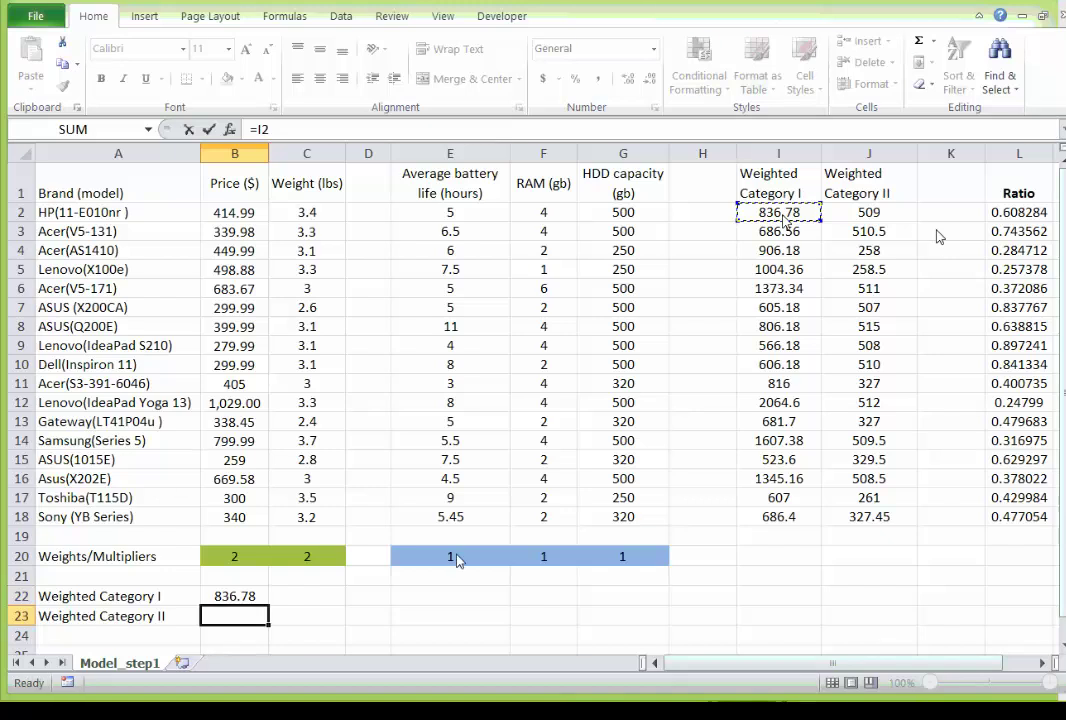
{"action": "type", "text": "="}
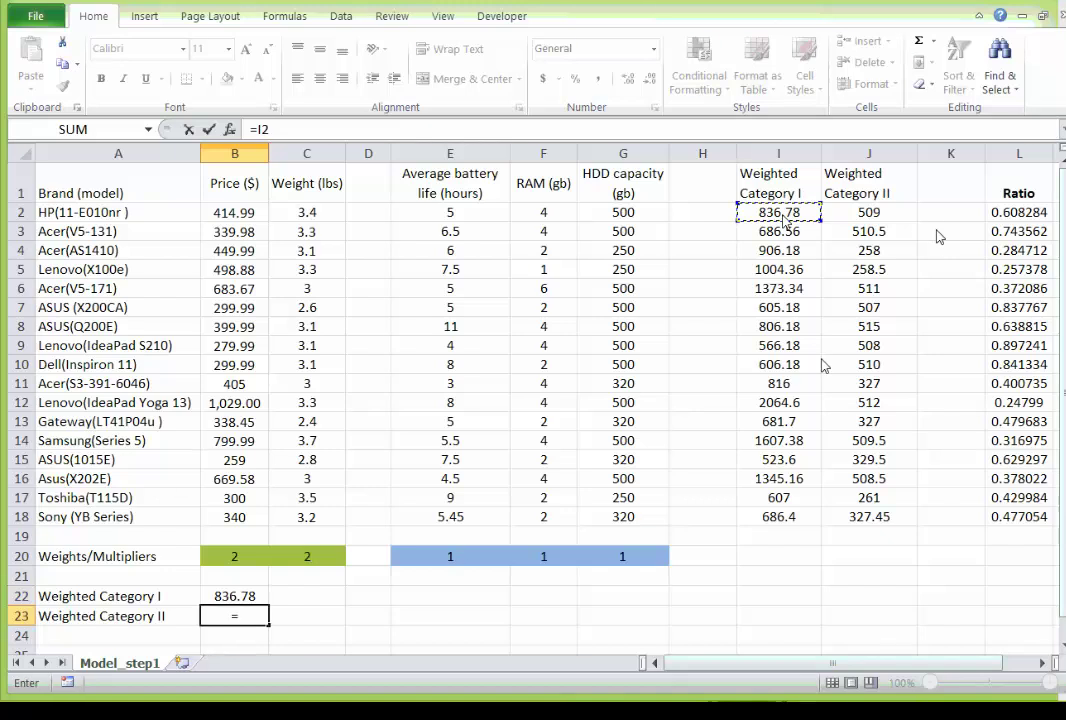
{"action": "left_click", "coordinate": [869, 215]}
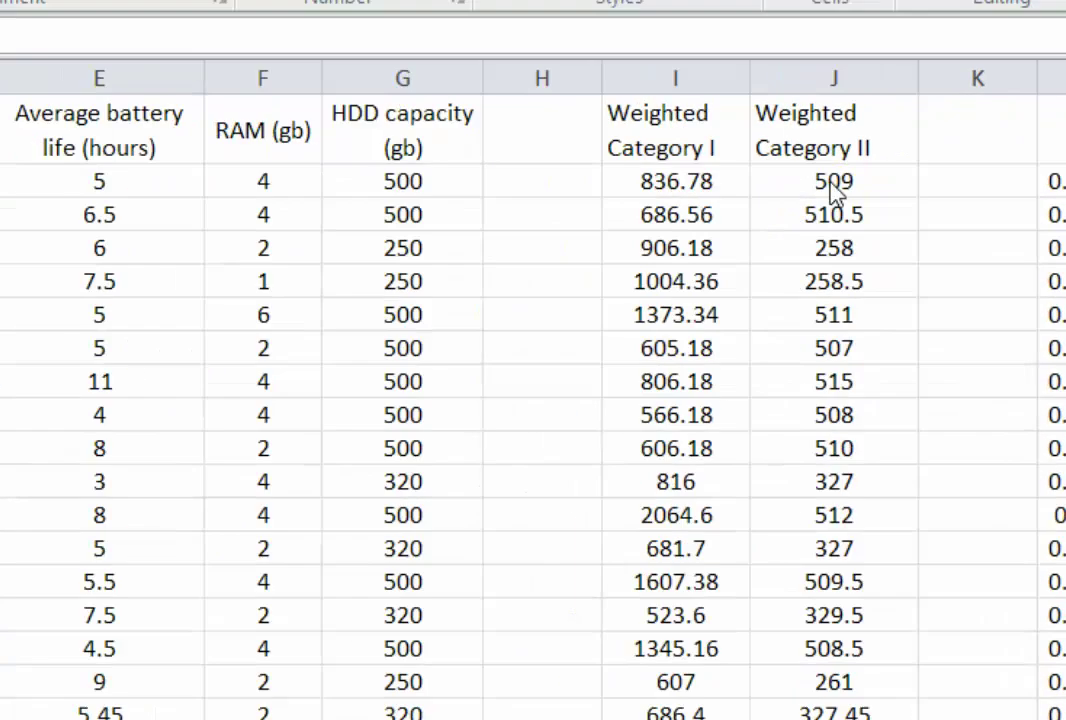
{"action": "key", "text": "Return"}
{"action": "left_click", "coordinate": [113, 684]}
{"action": "left_click_drag", "start_coordinate": [113, 680], "coordinate": [123, 689]}
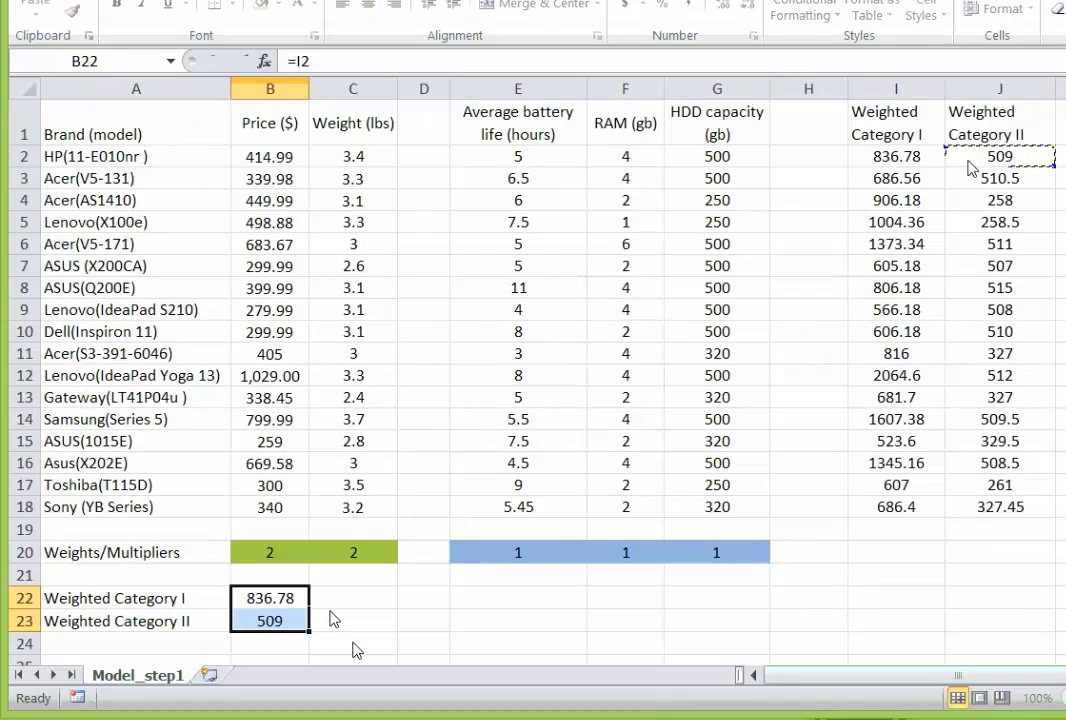
{"action": "left_click_drag", "start_coordinate": [283, 612], "coordinate": [285, 611]}
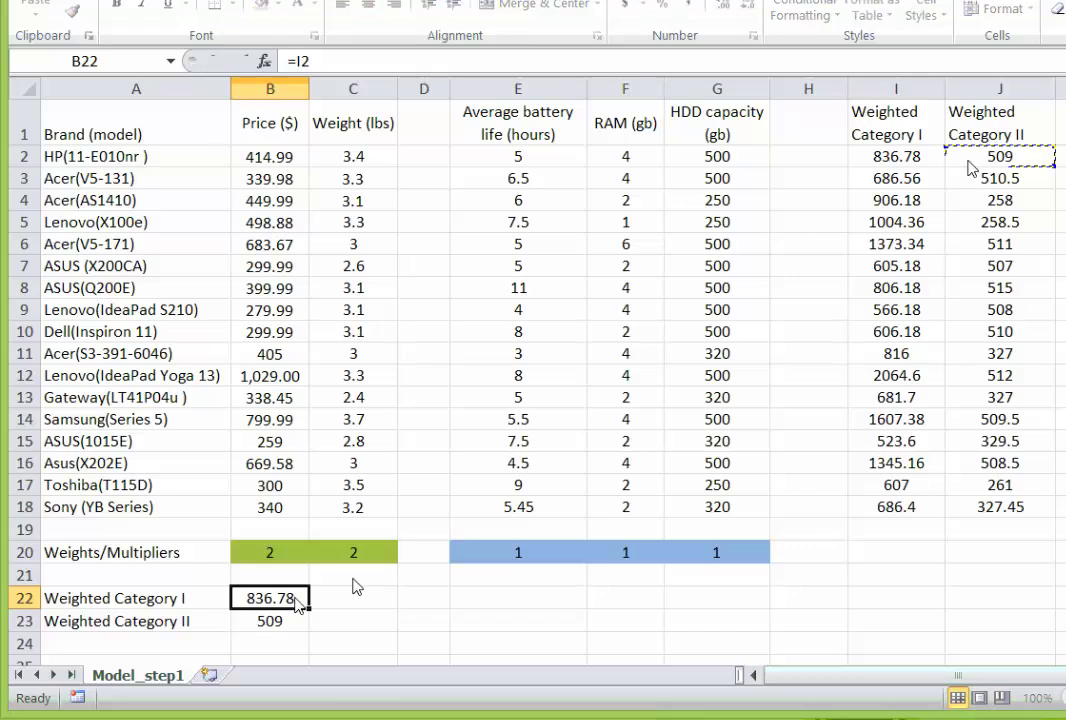
- Write the target beside the Weighted Category I value in row 22, with = in C22 and 1 in D22
{"action": "key", "text": "Escape"}
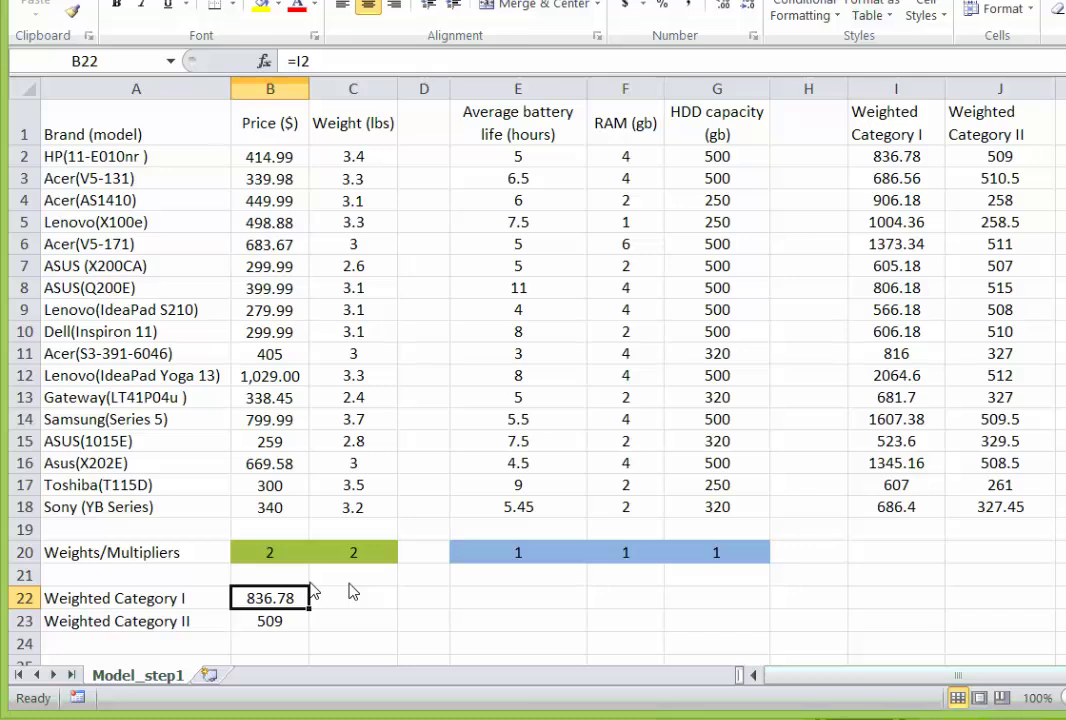
{"action": "left_click", "coordinate": [388, 600]}
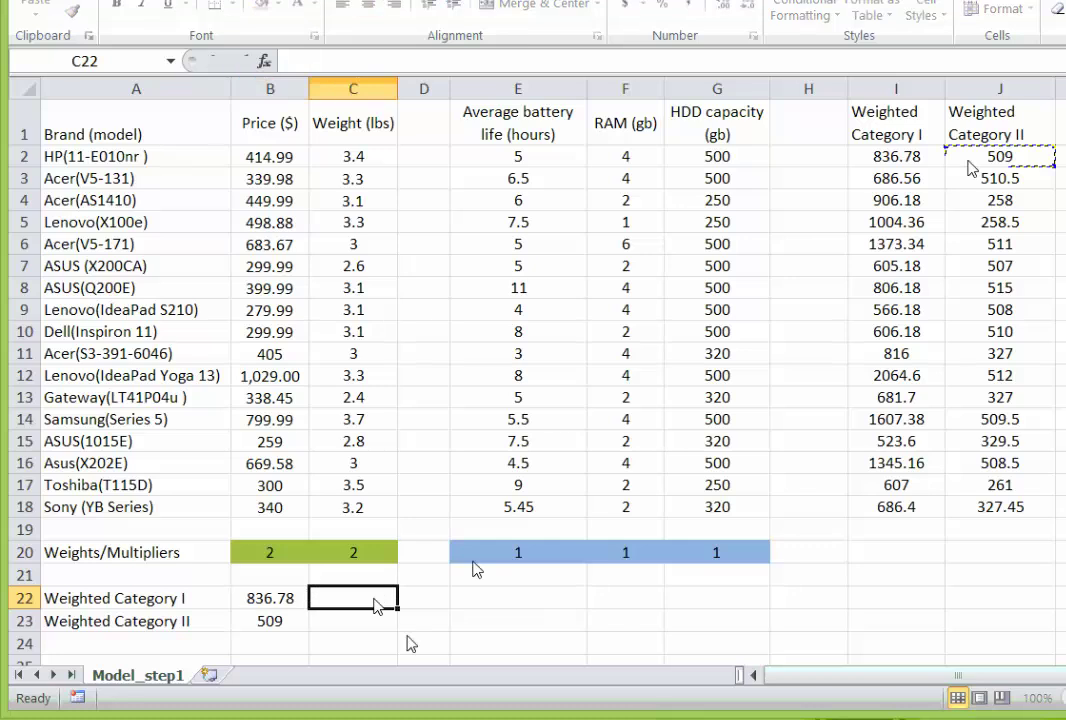
{"action": "key", "text": "Left"}
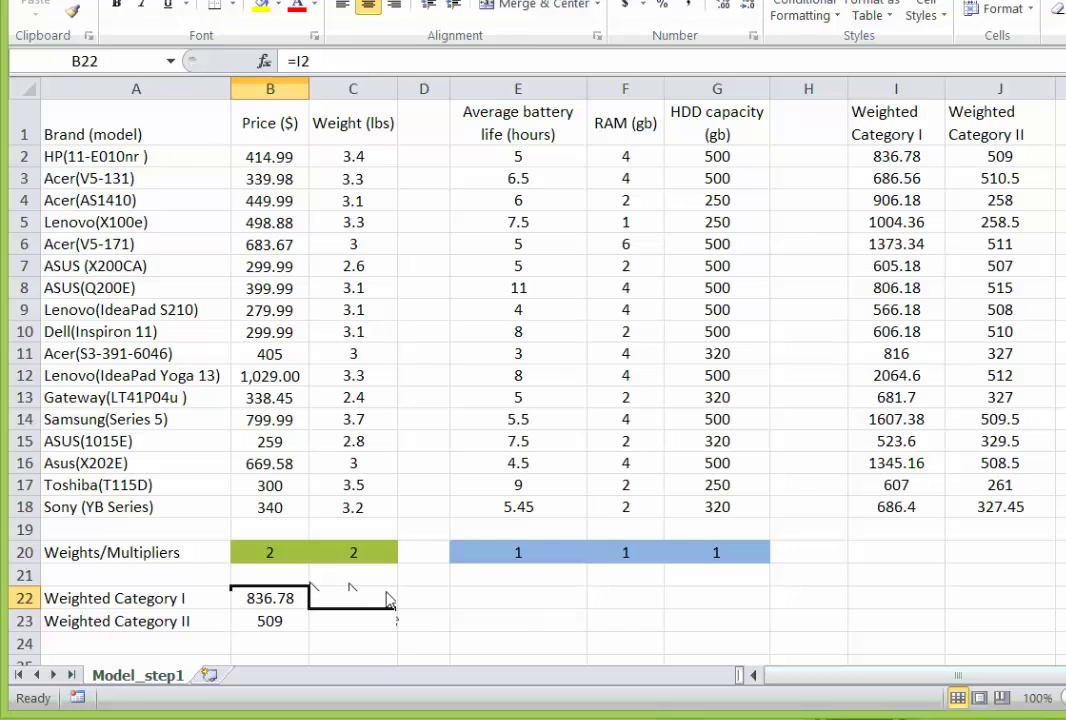
{"action": "left_click", "coordinate": [388, 600]}
{"action": "type", "text": "="}
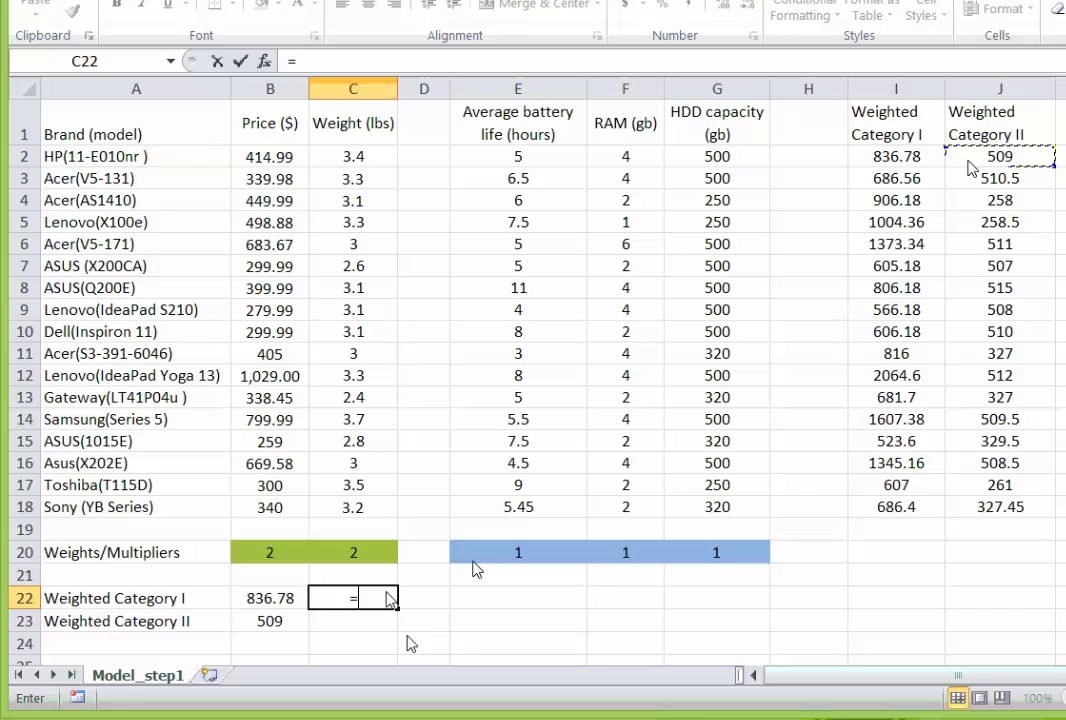
{"action": "key", "text": "Left"}
{"action": "left_click", "coordinate": [389, 598]}
{"action": "type", "text": "="}
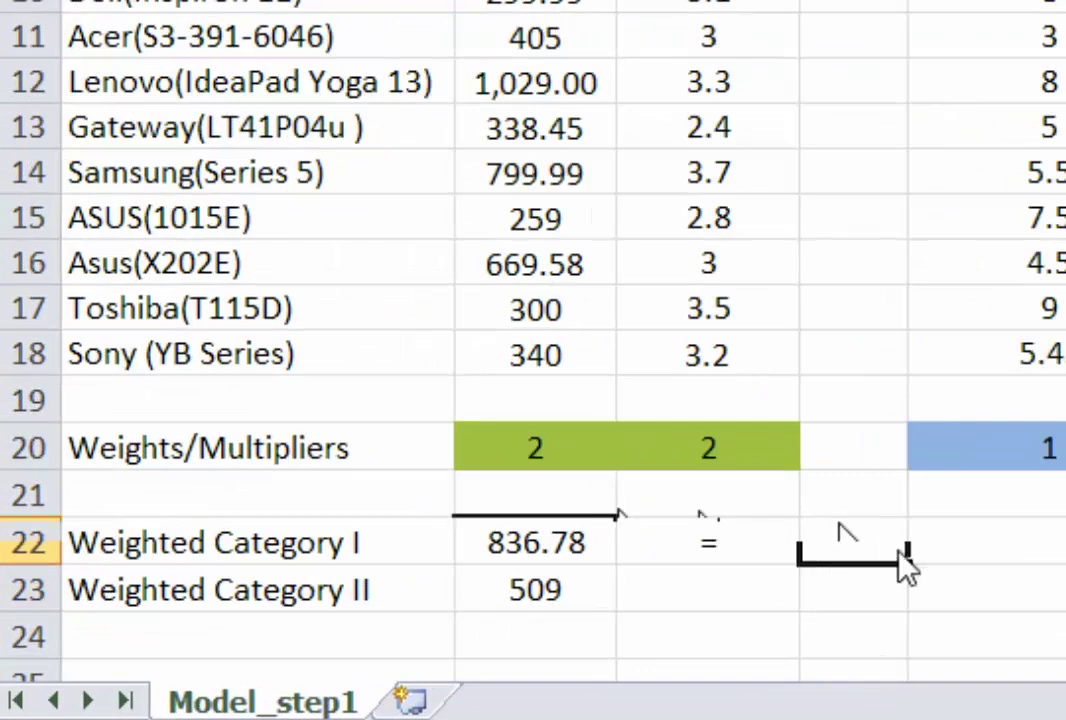
{"action": "type", "text": "1"}
{"action": "left_click", "coordinate": [1018, 560]}
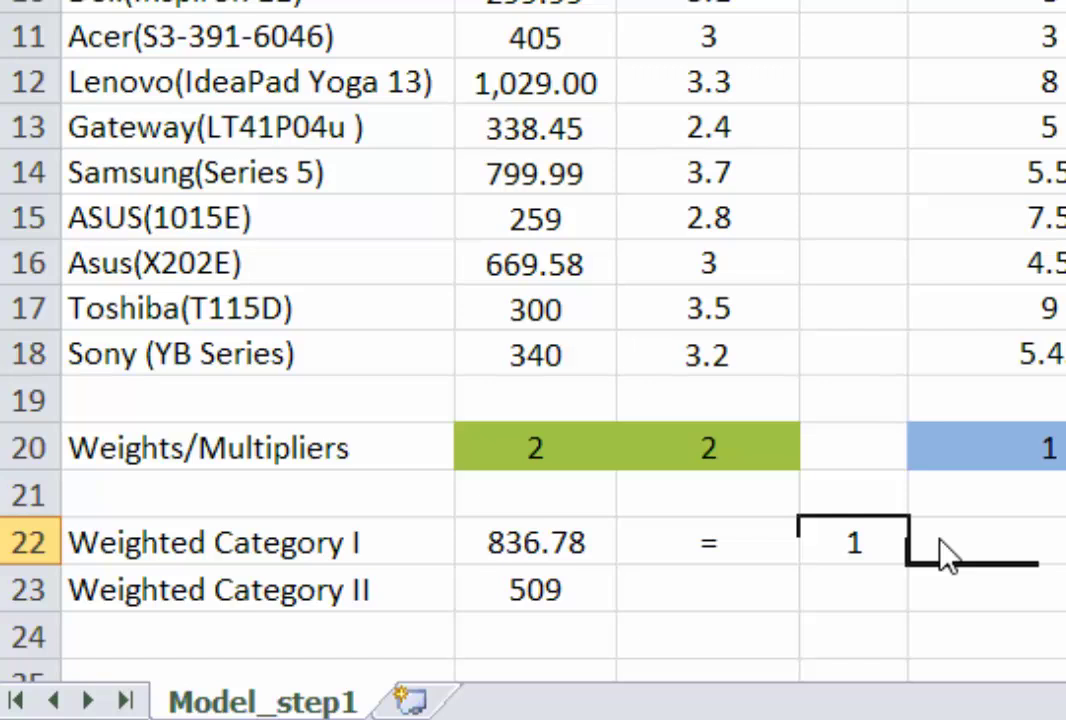
{"action": "left_click", "coordinate": [534, 555]}
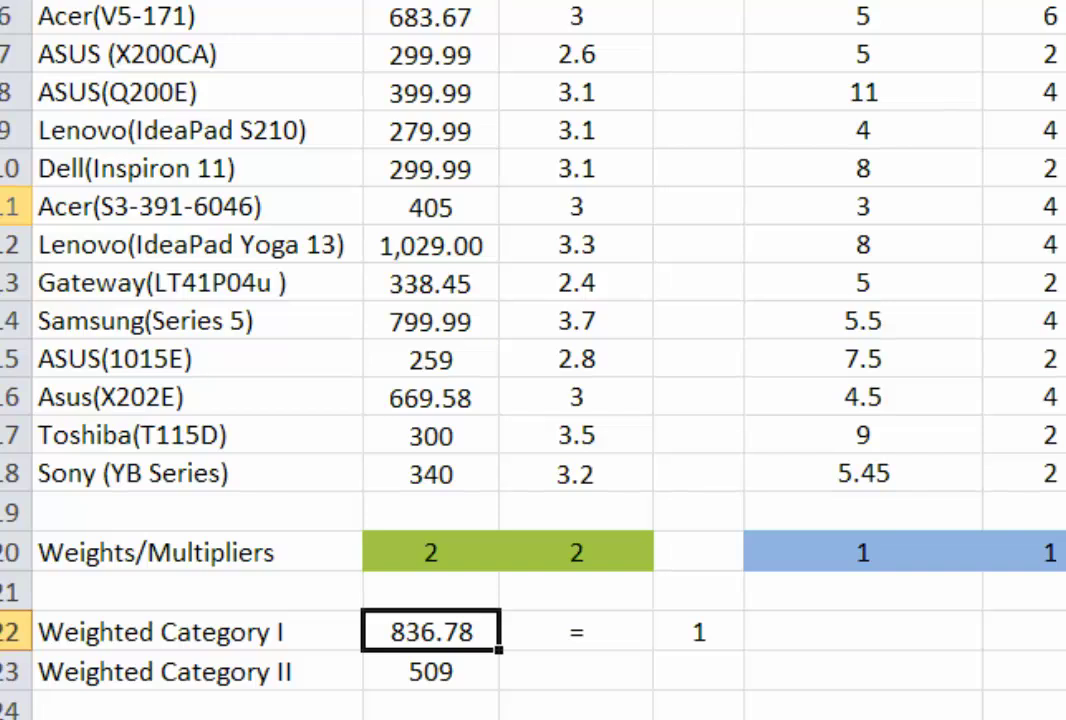
{"action": "left_click", "coordinate": [1060, 400]}
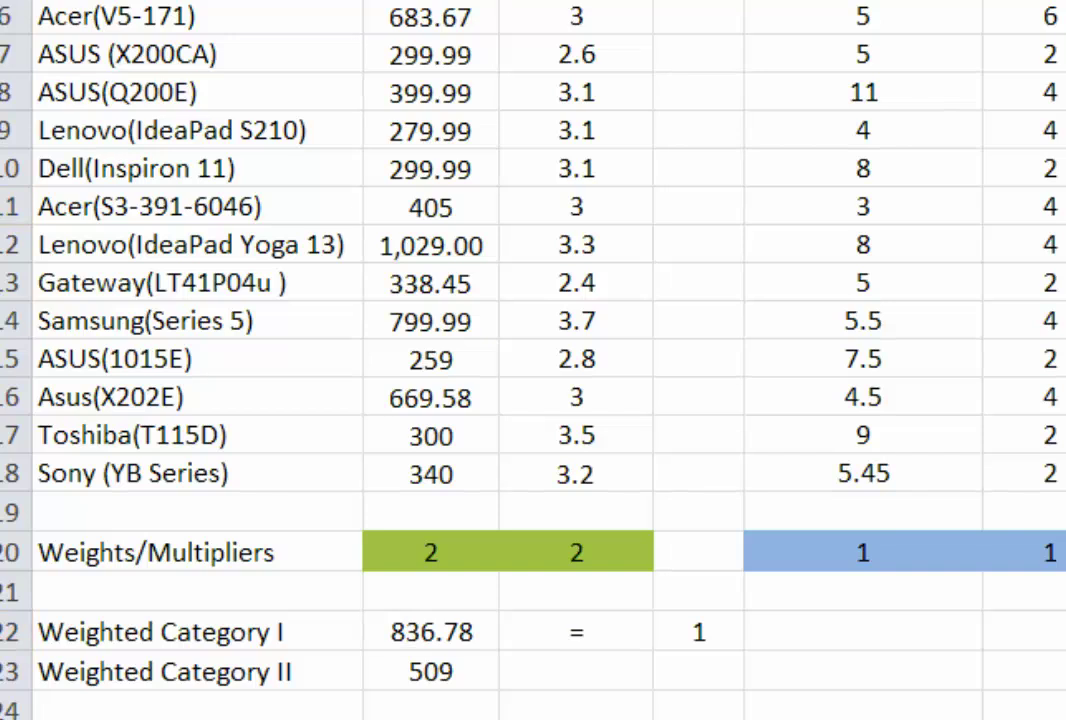